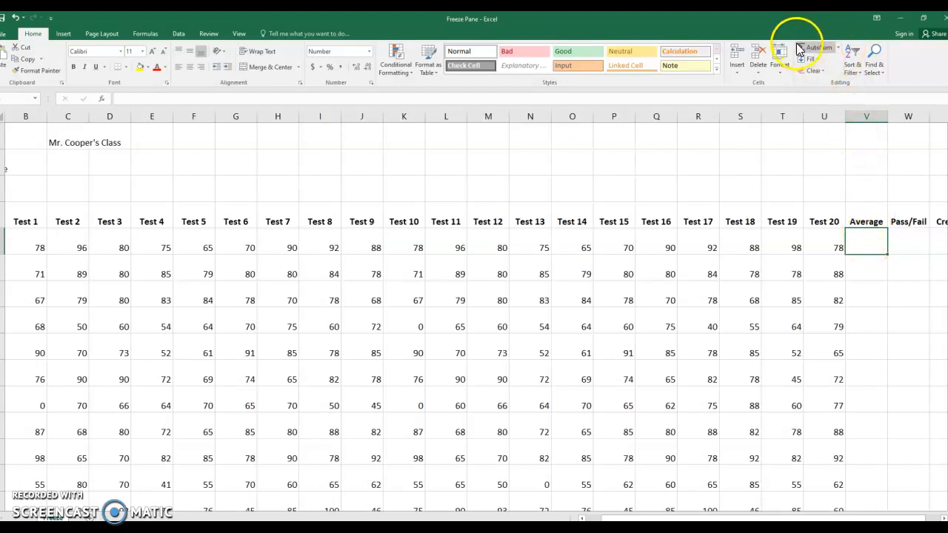
# Calculate the average of the test scores B5:U5 in V5 and fill the formula down the Average column
pyautogui.click(839, 49)
pyautogui.click(831, 77)
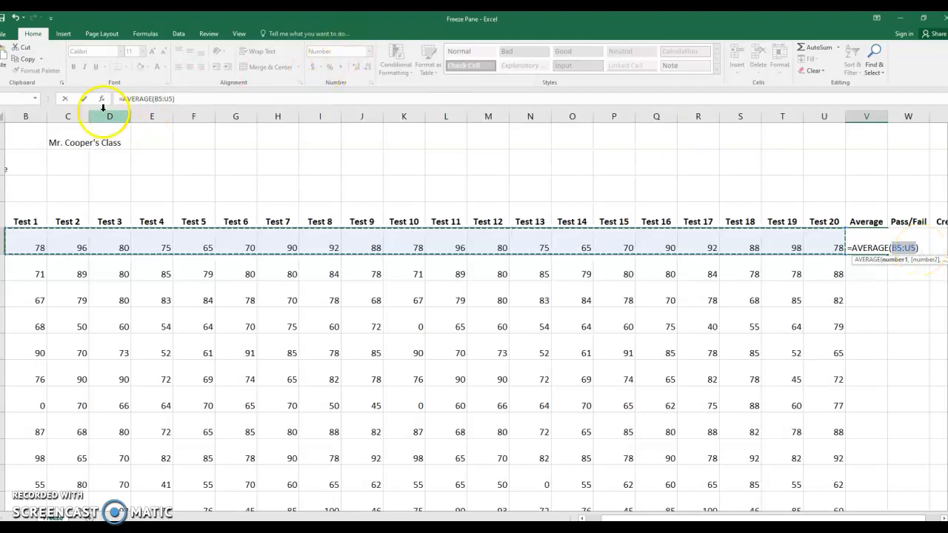
pyautogui.click(83, 99)
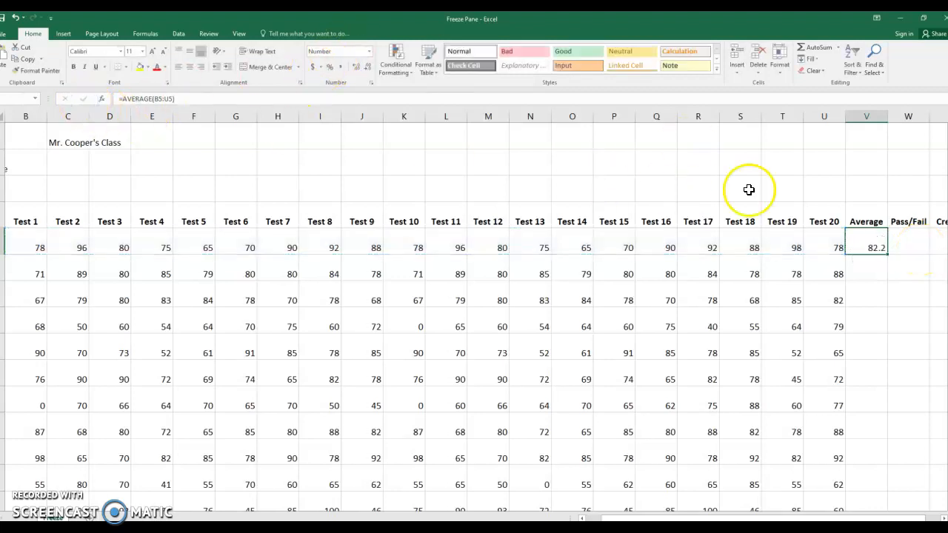
pyautogui.doubleClick(889, 254)
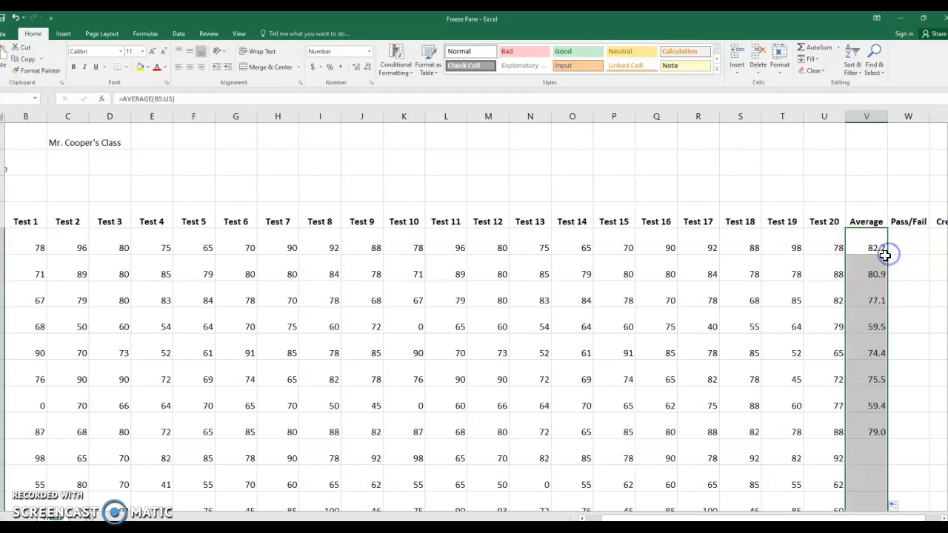
pyautogui.scroll(-2, 876, 300)
pyautogui.scroll(2, 871, 306)
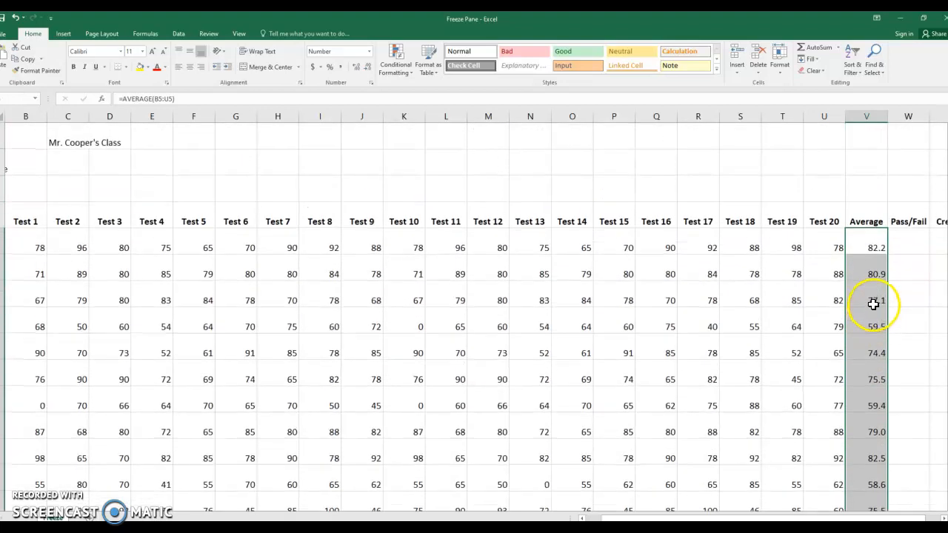
# Insert an IF function in W5 returning "Pass" when V5>59.9 and "Fail" otherwise, and fill it down the Pass/Fail column
pyautogui.click(914, 249)
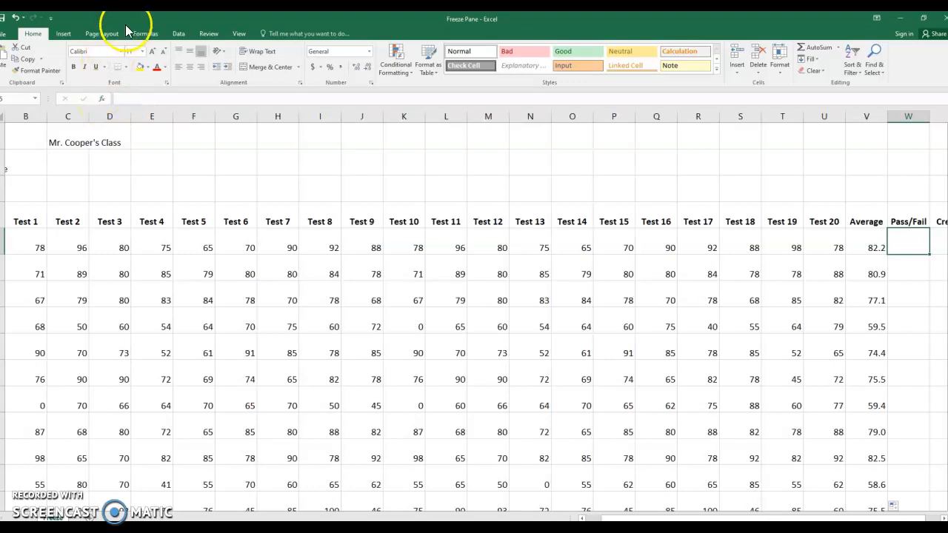
pyautogui.click(148, 35)
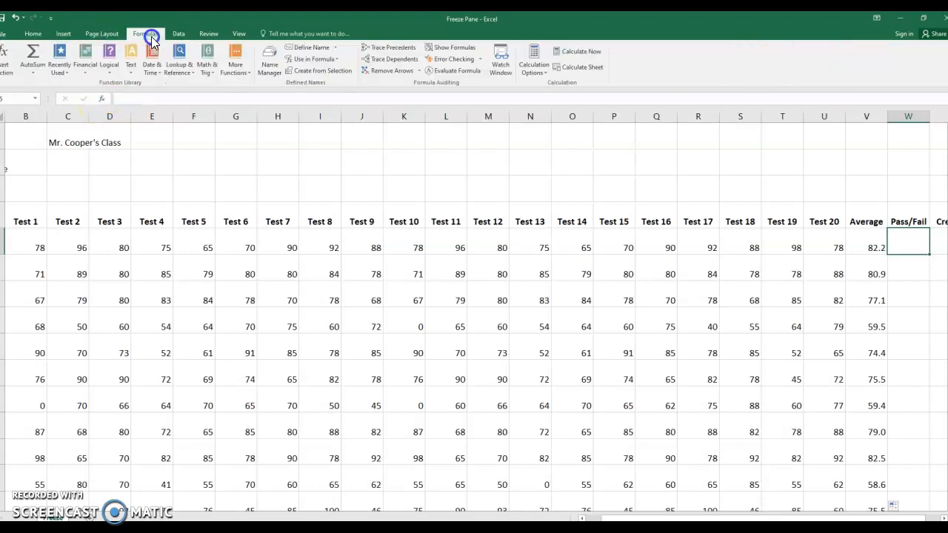
pyautogui.click(6, 63)
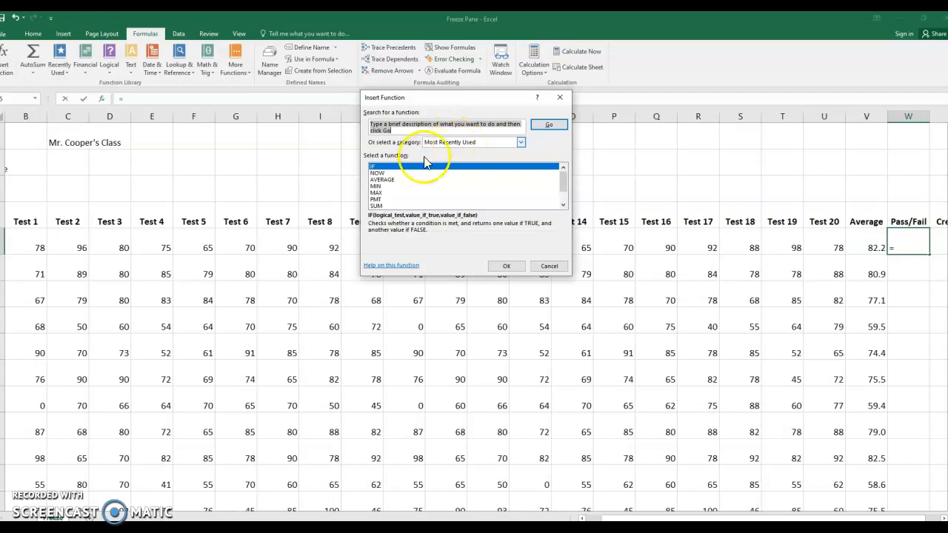
pyautogui.click(504, 271)
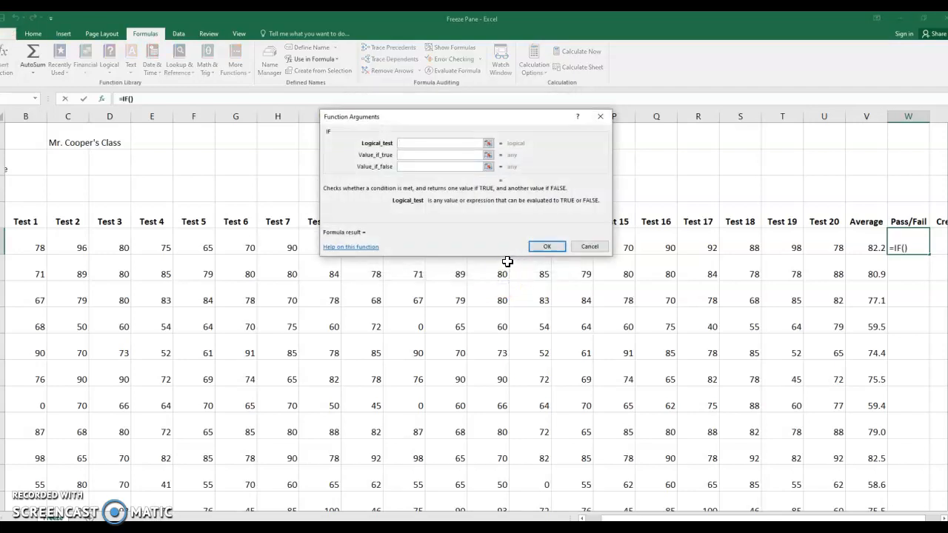
pyautogui.click(865, 245)
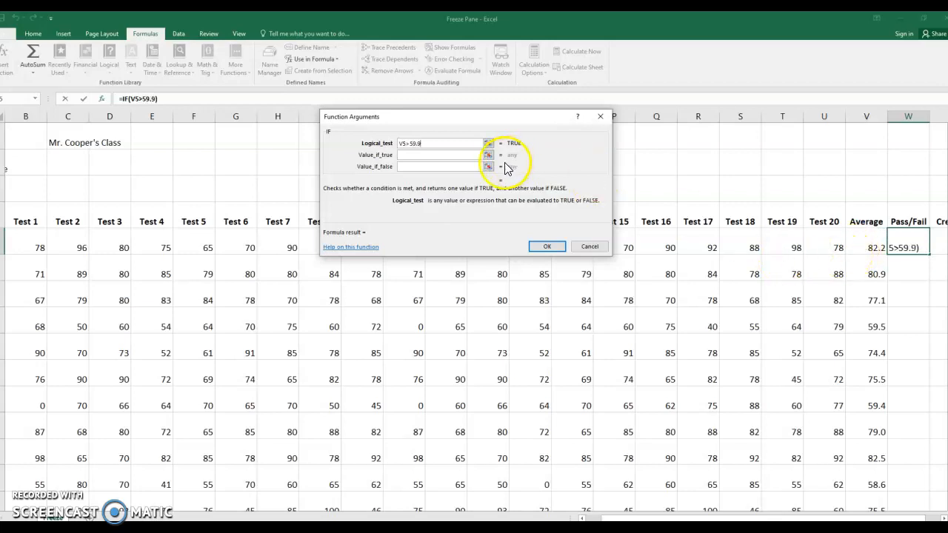
pyautogui.click(429, 157)
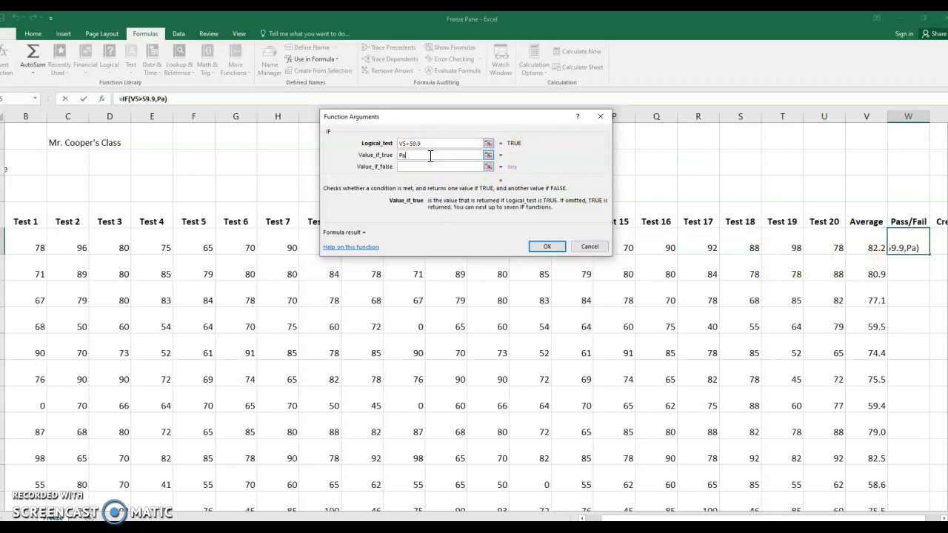
pyautogui.press('Tab')
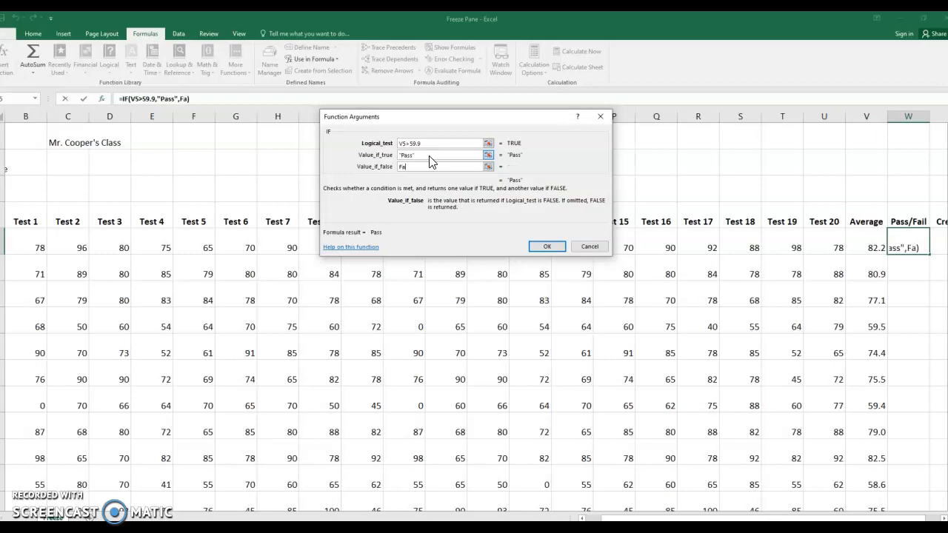
pyautogui.click(545, 248)
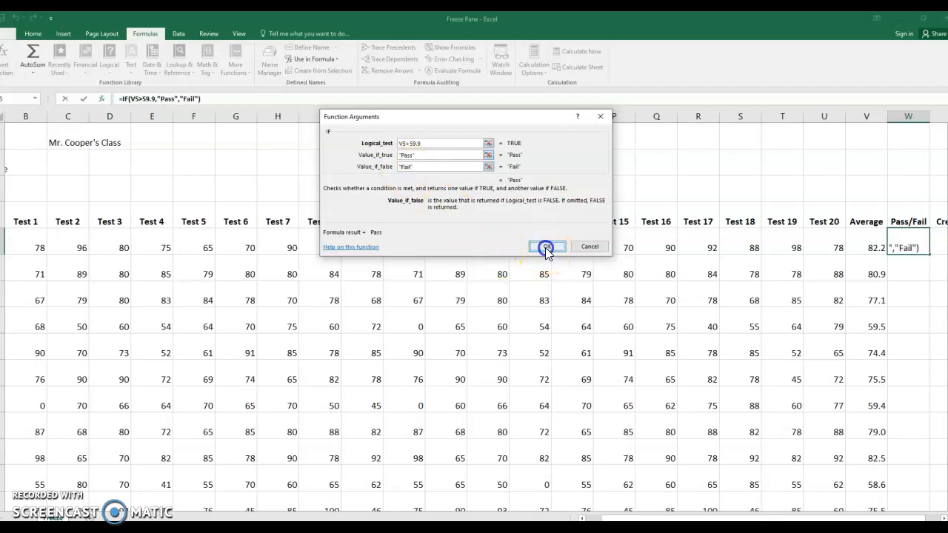
pyautogui.doubleClick(928, 255)
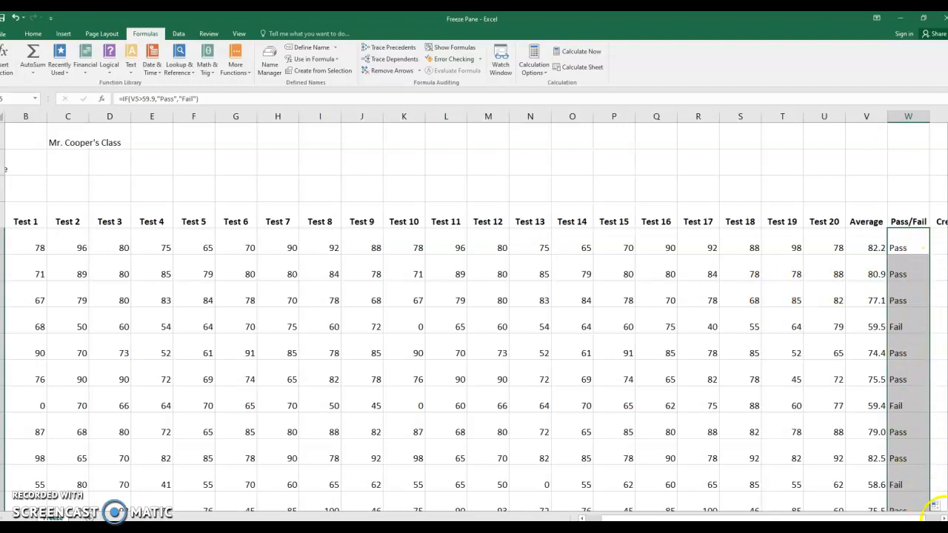
# Insert an IF function in X5 returning 3 when V5>59.9 and 0 otherwise, and fill it down the Credits column
pyautogui.click(942, 516)
pyautogui.click(914, 243)
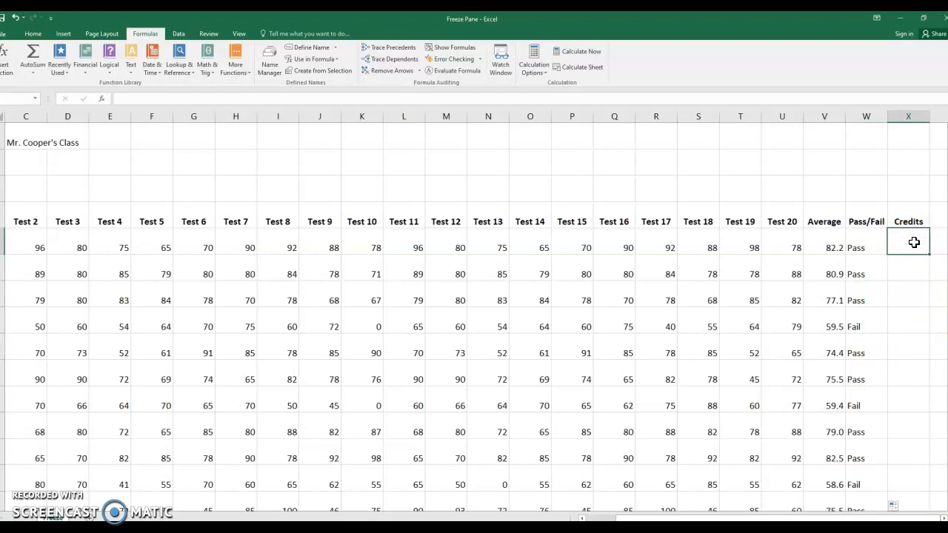
pyautogui.click(103, 100)
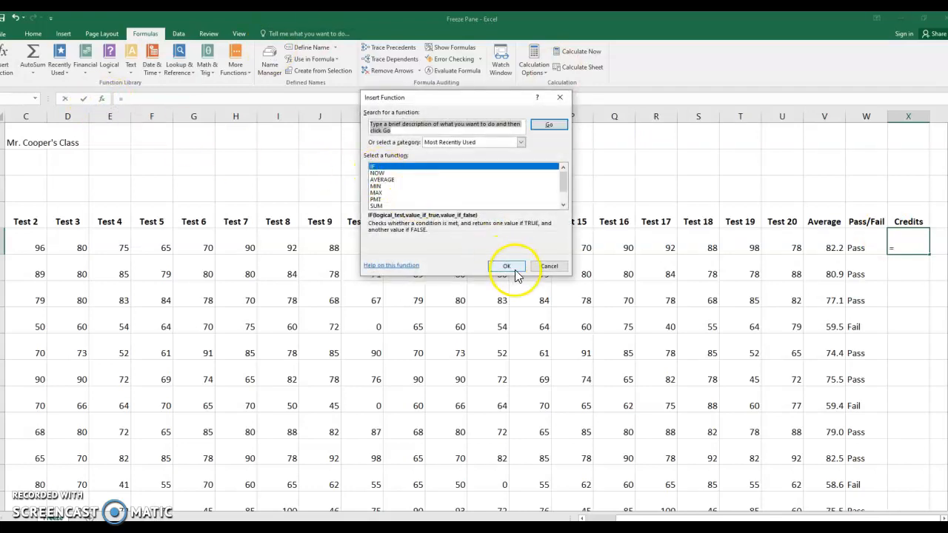
pyautogui.click(507, 267)
pyautogui.click(828, 246)
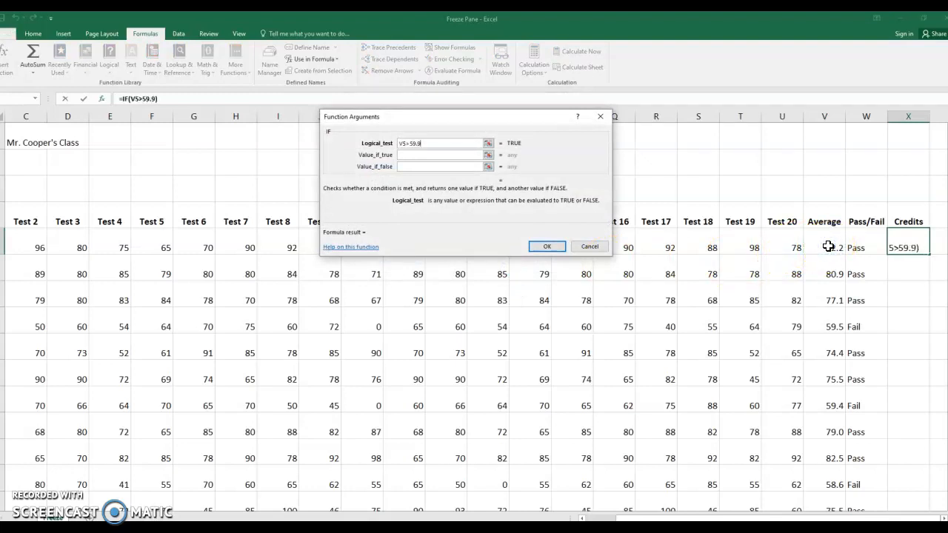
pyautogui.click(420, 155)
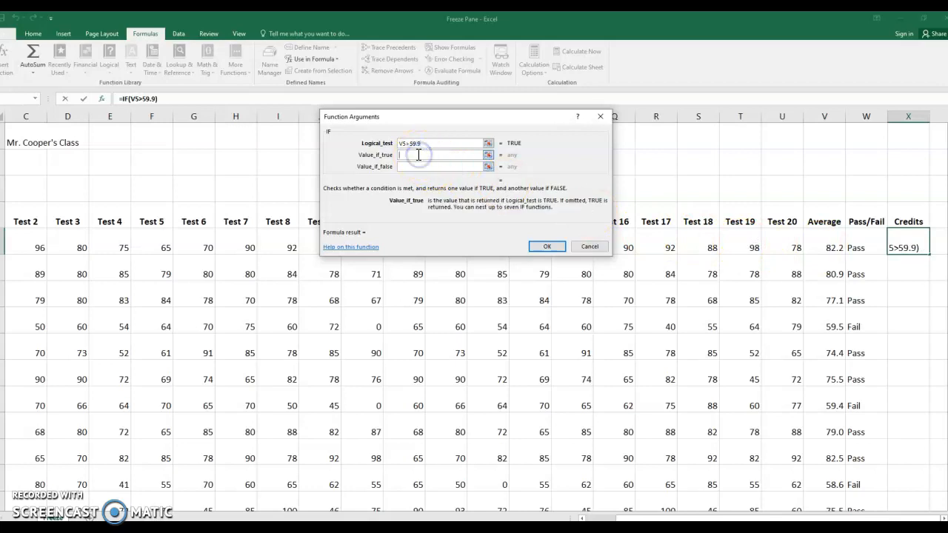
pyautogui.click(412, 166)
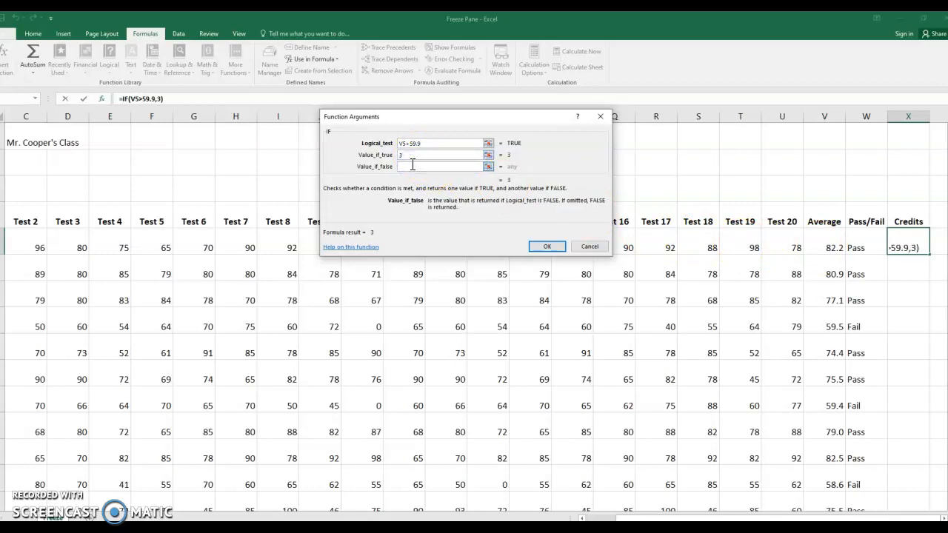
pyautogui.click(547, 246)
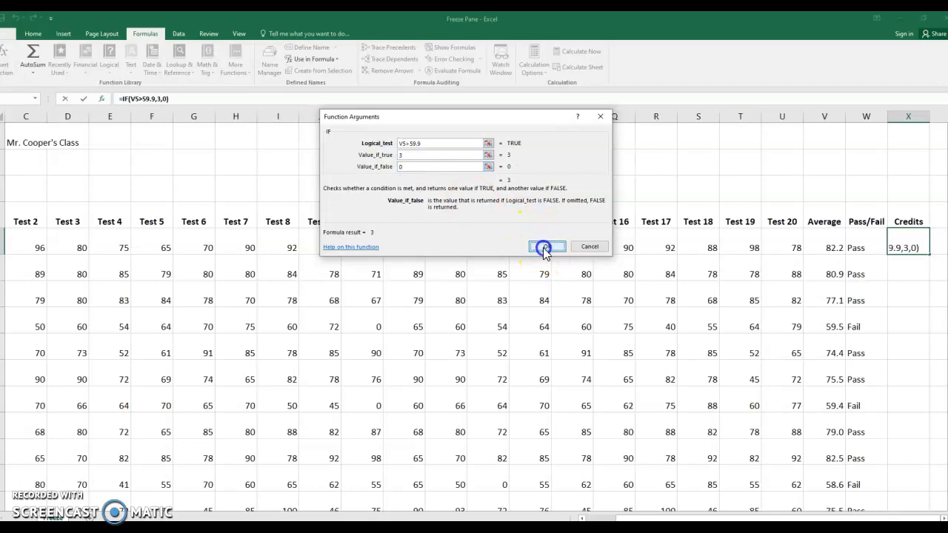
pyautogui.doubleClick(929, 254)
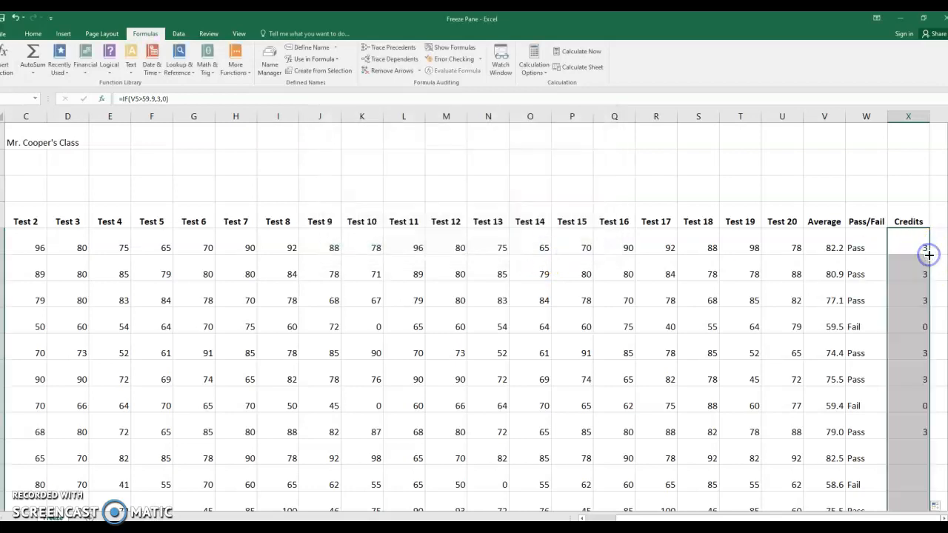
# Inspect the filled Credits formulas for passing and failing students, including cells X5, X8 and X14
pyautogui.click(905, 323)
pyautogui.click(908, 405)
pyautogui.click(918, 486)
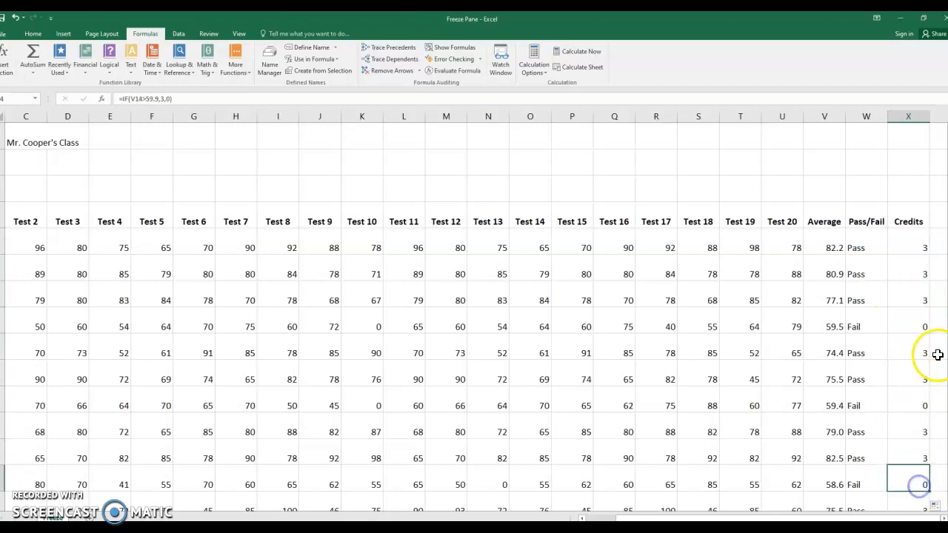
pyautogui.click(905, 252)
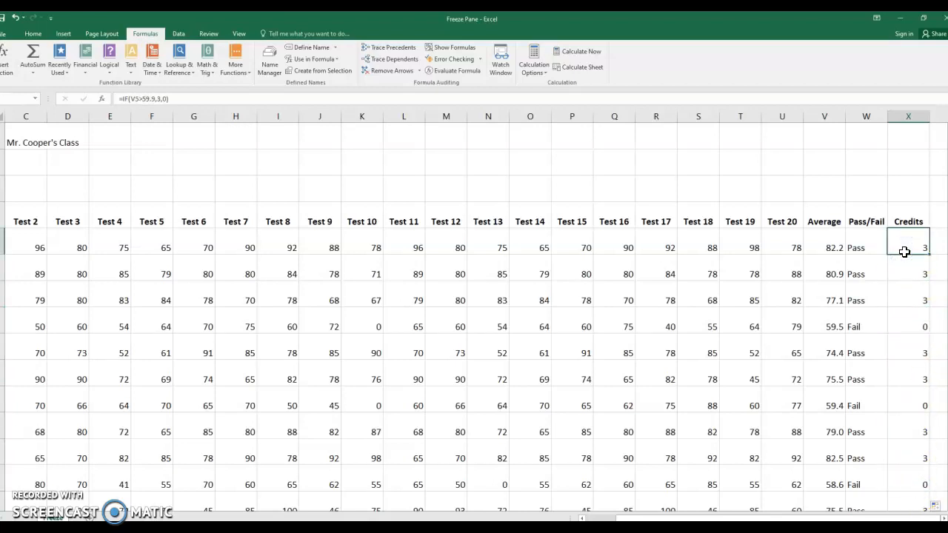
pyautogui.click(914, 327)
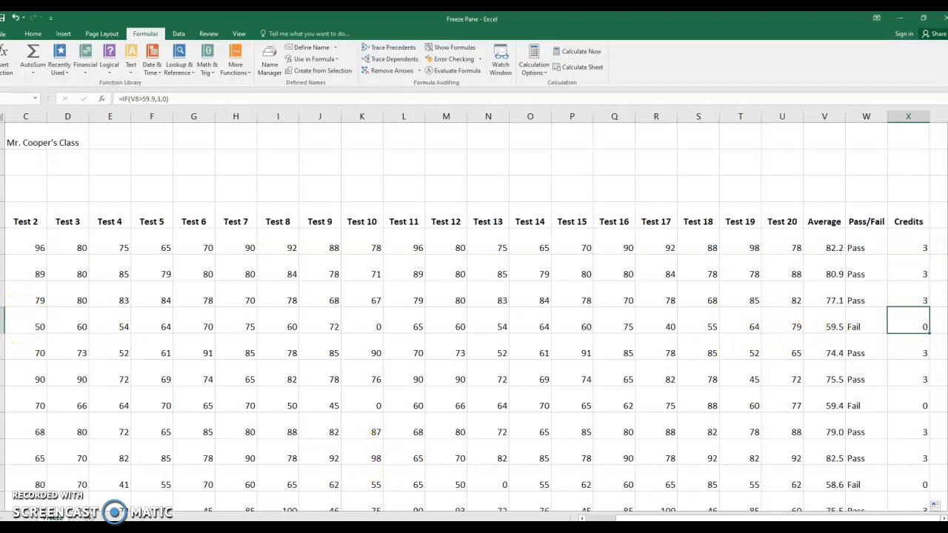
# Freeze the panes at cell B5 so that rows 1 to 4 and the Student column stay in view
pyautogui.moveTo(657, 517); pyautogui.dragTo(599, 517)
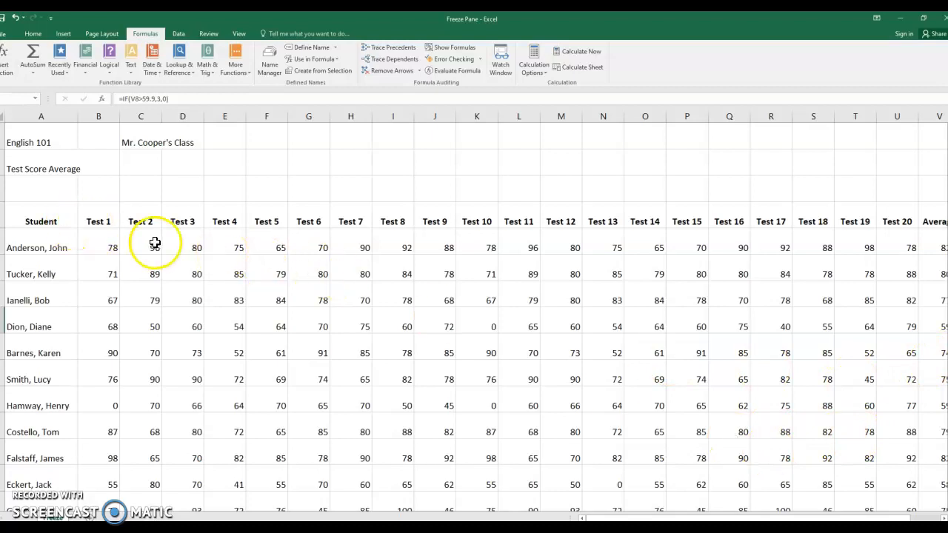
pyautogui.click(102, 244)
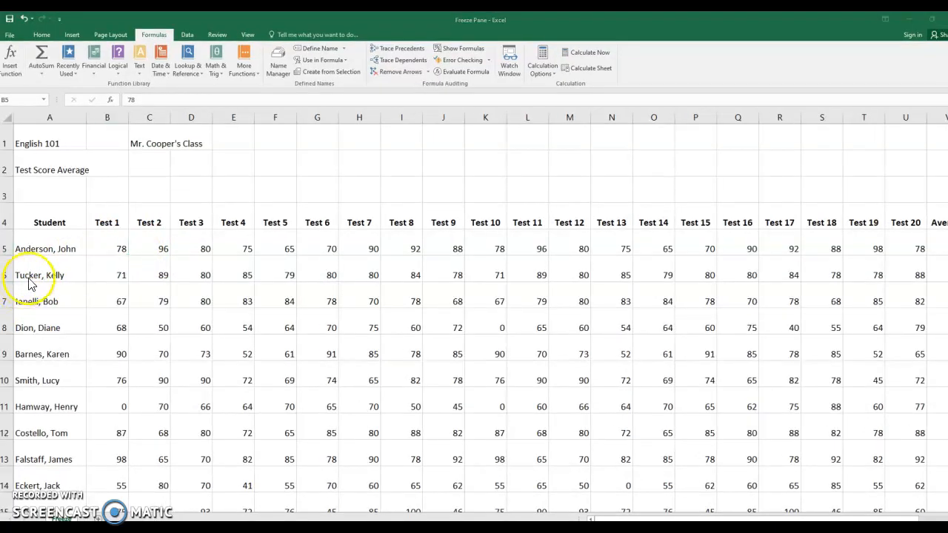
pyautogui.click(97, 236)
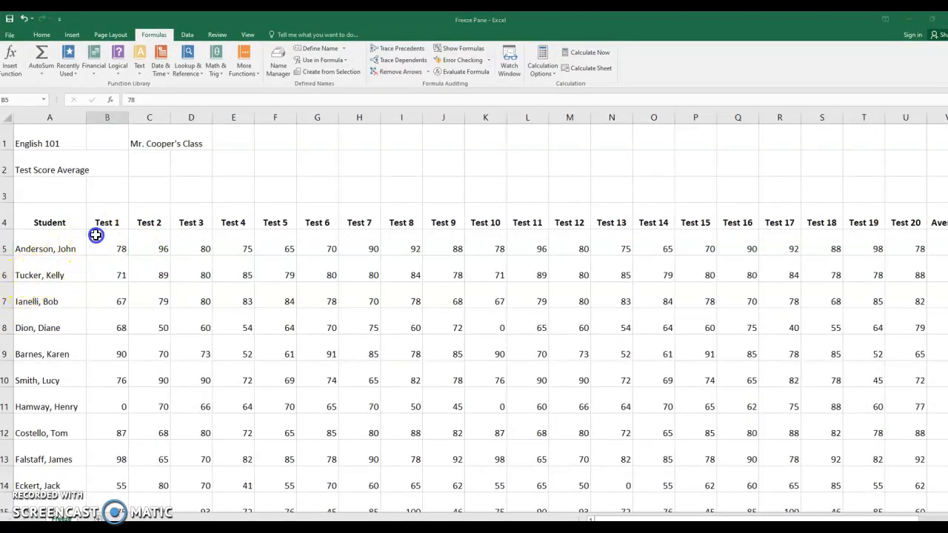
pyautogui.click(245, 37)
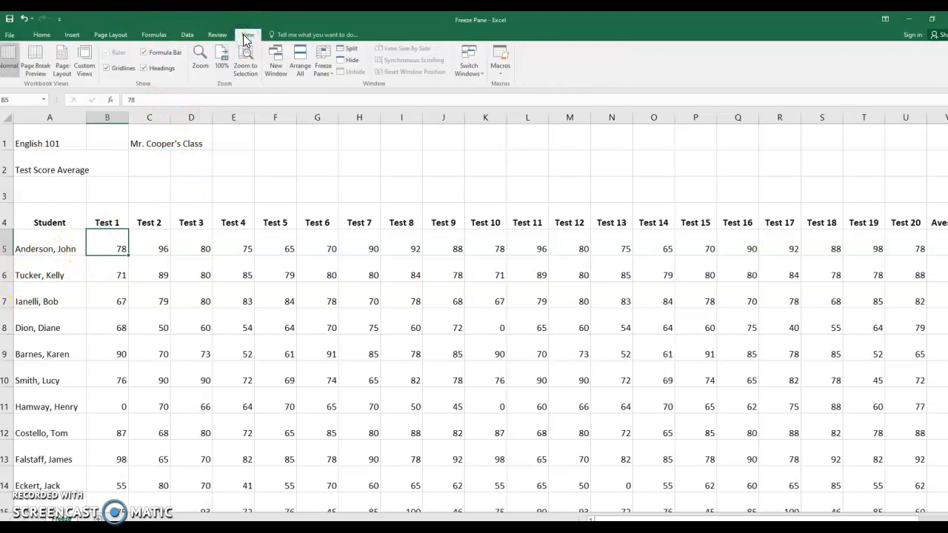
pyautogui.click(326, 56)
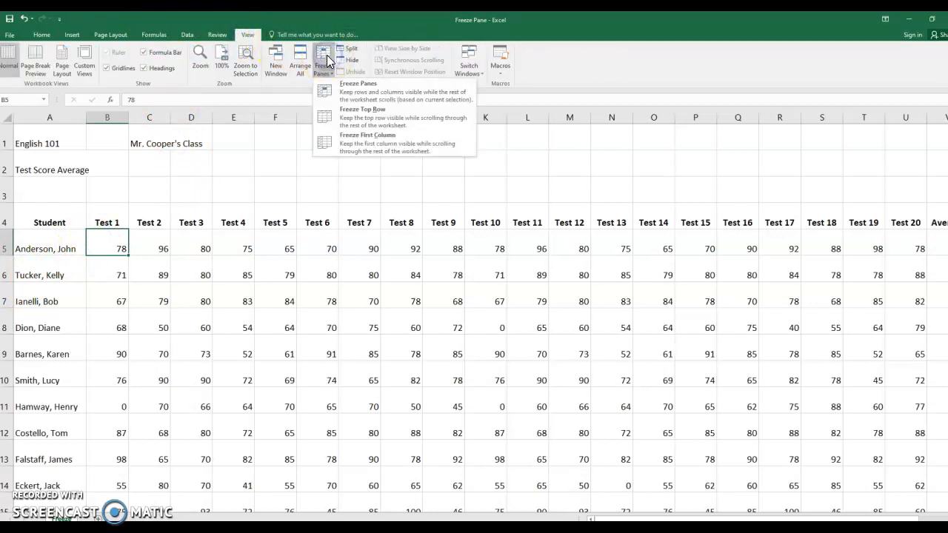
pyautogui.click(374, 92)
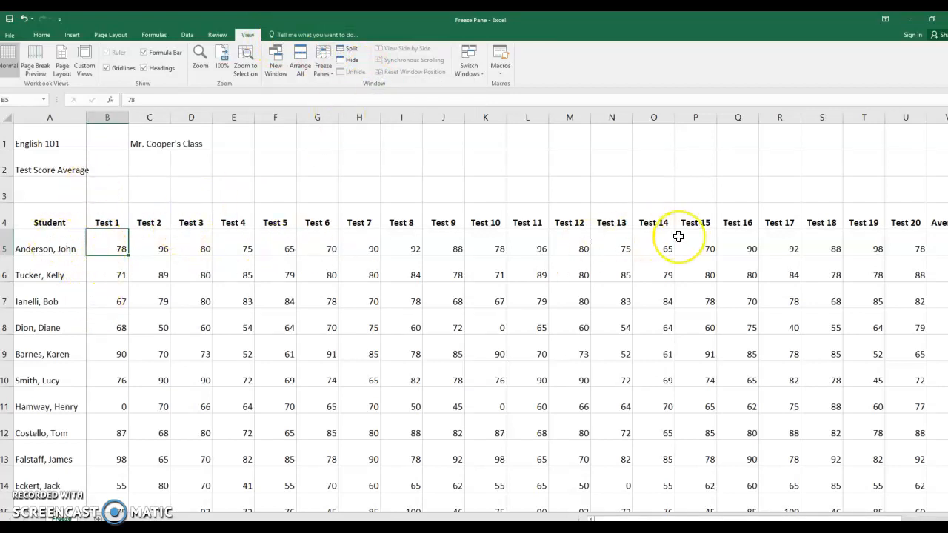
# Move along row 5 past the Credits column to column AL to examine how the frozen Student column behaves
pyautogui.press('Right')
pyautogui.press('Right')
pyautogui.press('Right')
pyautogui.press('Right')
pyautogui.press('Right')
pyautogui.press('Right')
pyautogui.press('Right')
pyautogui.press('Right')
pyautogui.press('Right')
pyautogui.press('Right')
pyautogui.press('Right')
pyautogui.press('Right')
pyautogui.press('Right')
pyautogui.press('Right')
pyautogui.press('Right')
pyautogui.press('Right')
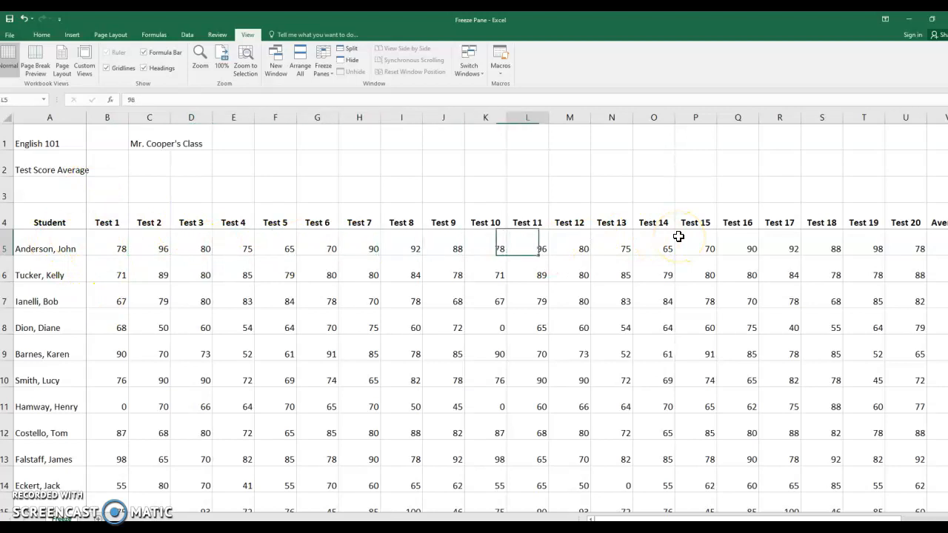
pyautogui.press('Right')
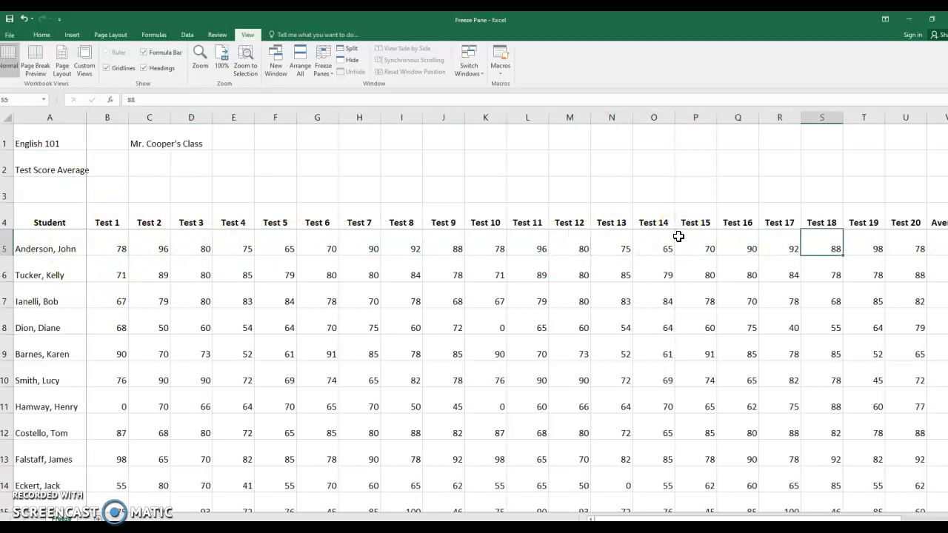
pyautogui.press('Right')
pyautogui.press('Right')
pyautogui.press('Right')
pyautogui.press('Right')
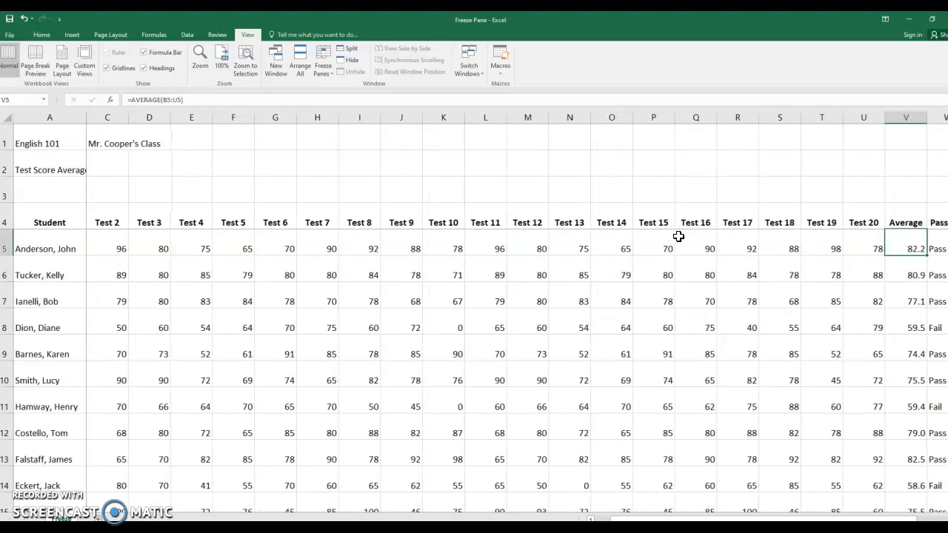
pyautogui.press('Right')
pyautogui.press('Right')
pyautogui.press('Right')
pyautogui.press('Right')
pyautogui.press('Right')
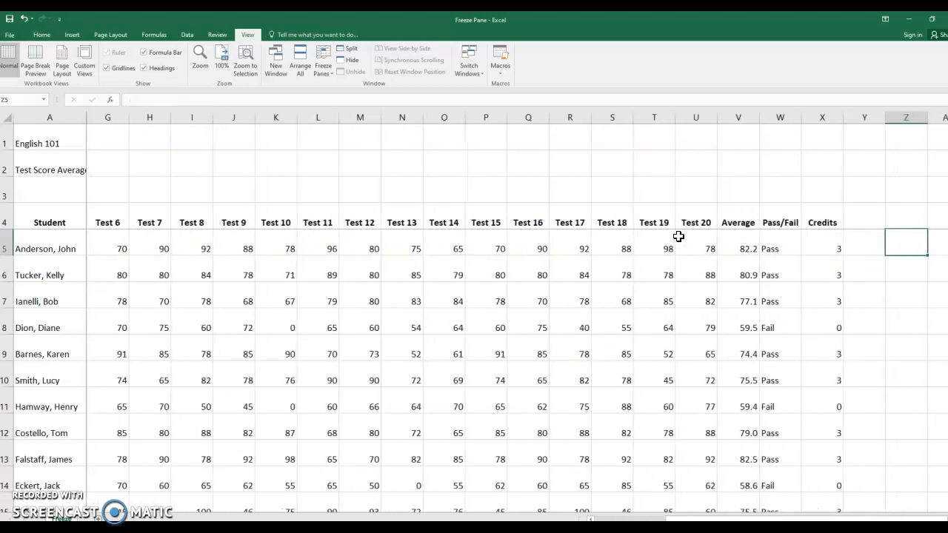
pyautogui.press('Right')
pyautogui.press('Right')
pyautogui.press('Right')
pyautogui.press('Right')
pyautogui.press('Right')
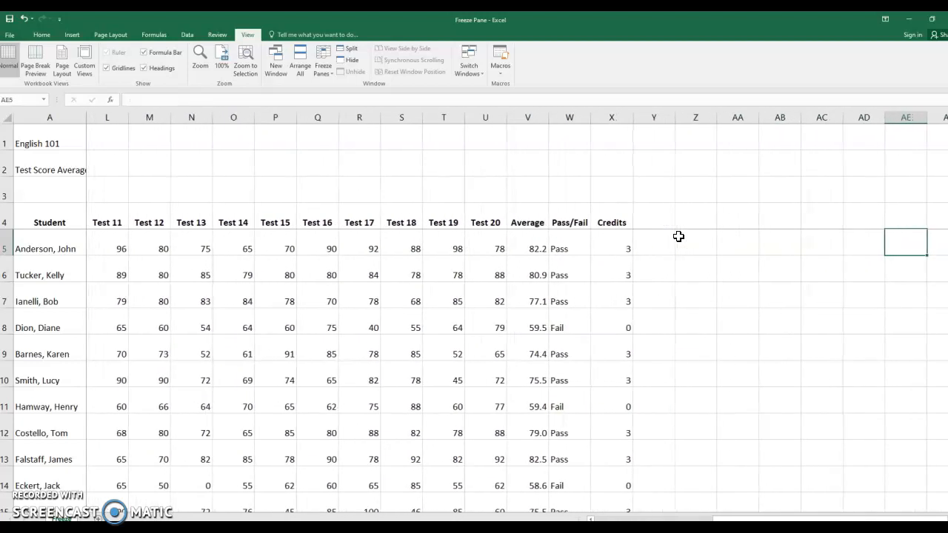
pyautogui.press('Right')
pyautogui.press('Right')
pyautogui.press('Right')
pyautogui.press('Right')
pyautogui.press('Right')
pyautogui.press('Right')
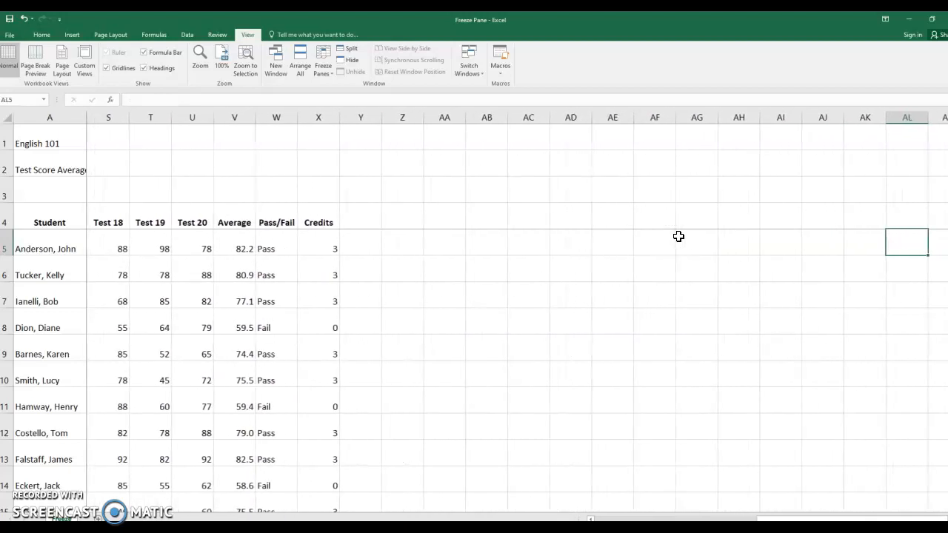
# Move along row 5 out to column AO and back to the Student column to examine how the frozen names stay in view
pyautogui.press('Right')
pyautogui.press('Right')
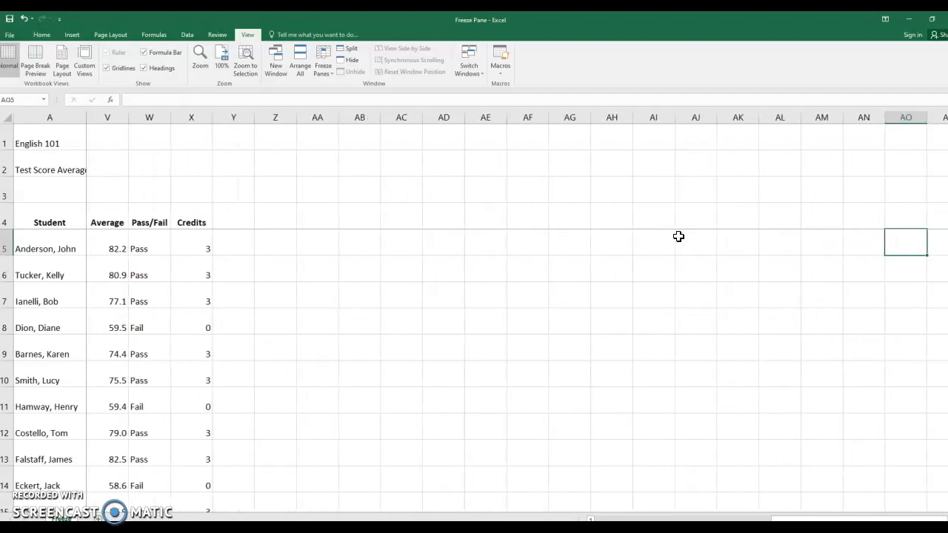
pyautogui.press('Left')
pyautogui.press('Left')
pyautogui.press('Left')
pyautogui.press('Left')
pyautogui.press('Left')
pyautogui.press('Left')
pyautogui.press('Left')
pyautogui.press('Left')
pyautogui.press('Left')
pyautogui.press('Left')
pyautogui.press('Left')
pyautogui.press('Left')
pyautogui.press('Left')
pyautogui.press('Left')
pyautogui.press('Left')
pyautogui.press('Left')
pyautogui.press('Left')
pyautogui.press('Left')
pyautogui.press('Left')
pyautogui.press('Left')
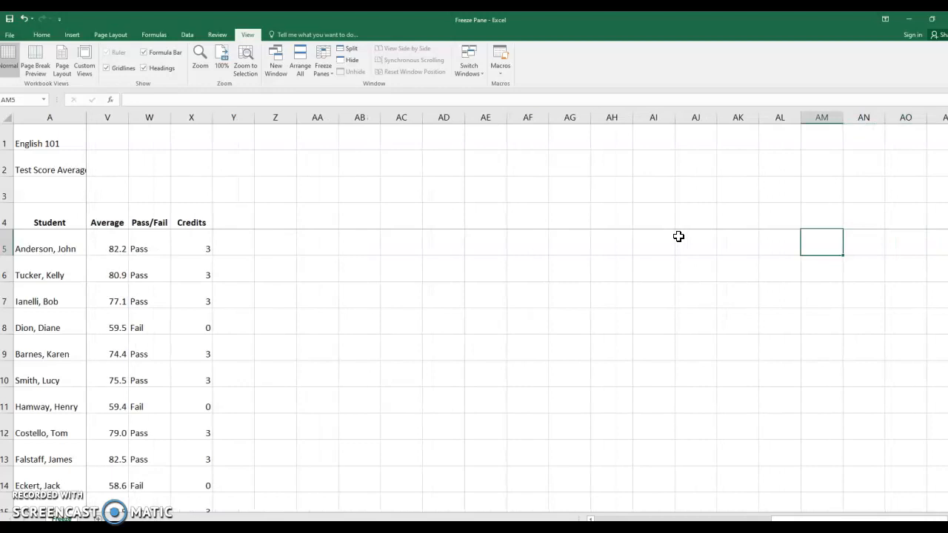
pyautogui.press('Left')
pyautogui.press('Left')
pyautogui.press('Left')
pyautogui.press('Left')
pyautogui.press('Left')
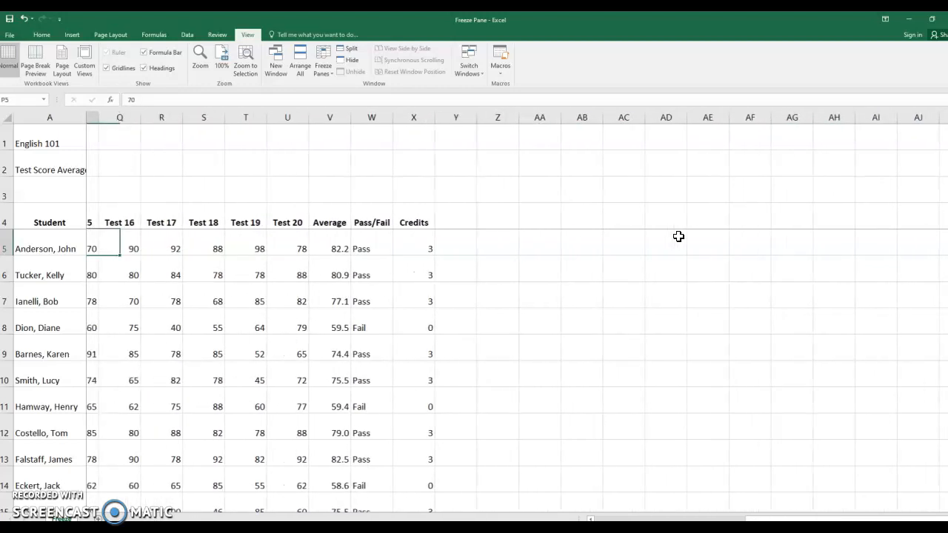
pyautogui.press('Left')
pyautogui.press('Left')
pyautogui.press('Left')
pyautogui.press('Left')
pyautogui.press('Left')
pyautogui.press('Left')
pyautogui.press('Left')
pyautogui.press('Left')
pyautogui.press('Left')
pyautogui.press('Left')
pyautogui.press('Left')
pyautogui.press('Left')
pyautogui.press('Left')
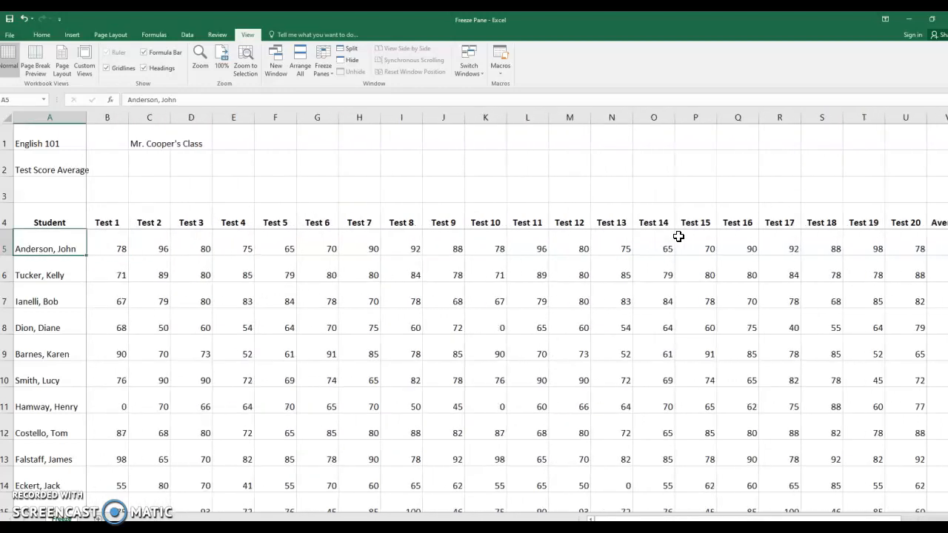
# Move down the Test 1 column past the last student and back to B5 to examine the frozen heading rows
pyautogui.press('Right')
pyautogui.press('Down')
pyautogui.press('Down')
pyautogui.press('Down')
pyautogui.press('Down')
pyautogui.press('Down')
pyautogui.press('Down')
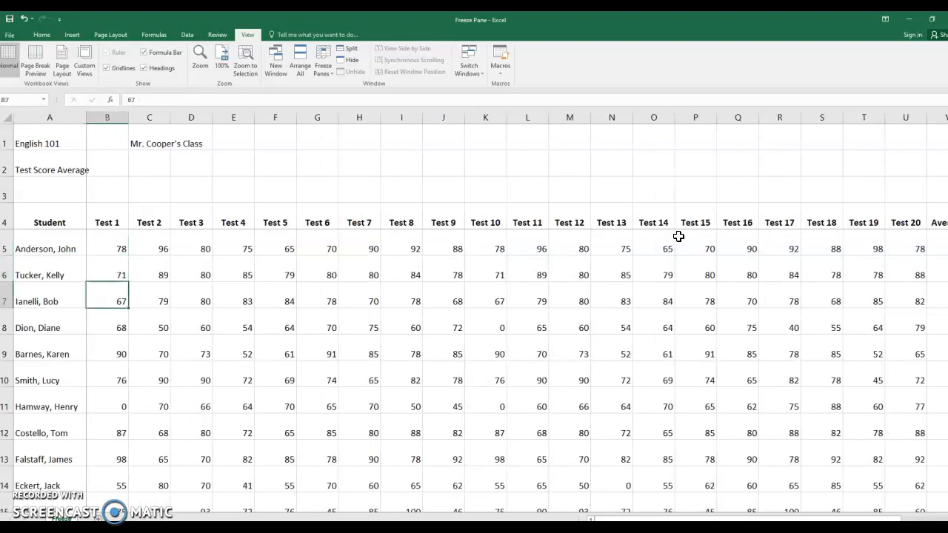
pyautogui.press('Down')
pyautogui.press('Down')
pyautogui.press('Down')
pyautogui.press('Down')
pyautogui.press('Down')
pyautogui.press('Down')
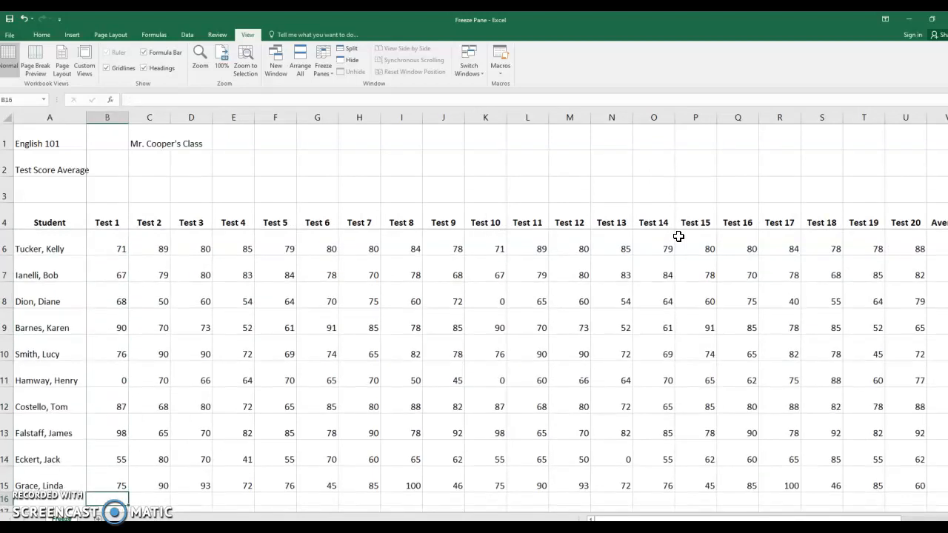
pyautogui.press('Down')
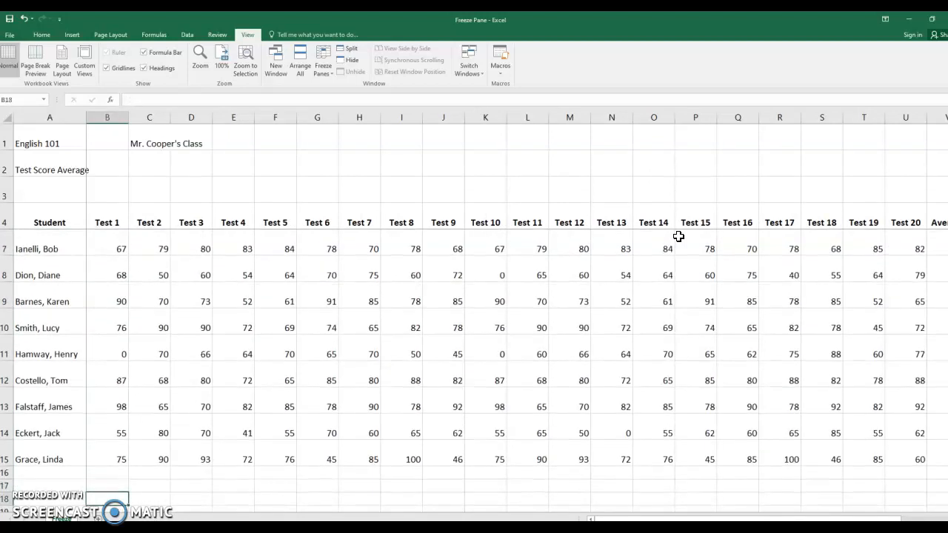
pyautogui.press('Down')
pyautogui.press('Down')
pyautogui.press('Up')
pyautogui.press('Up')
pyautogui.press('Up')
pyautogui.press('Up')
pyautogui.press('Up')
pyautogui.press('Up')
pyautogui.press('Up')
pyautogui.press('Up')
pyautogui.press('Up')
pyautogui.press('Up')
pyautogui.press('Up')
pyautogui.press('Up')
pyautogui.press('Up')
pyautogui.press('Up')
pyautogui.press('Up')
pyautogui.press('Up')
pyautogui.press('Up')
pyautogui.press('Up')
pyautogui.press('Up')
pyautogui.press('Down')
pyautogui.press('Down')
pyautogui.press('Down')
pyautogui.press('Down')
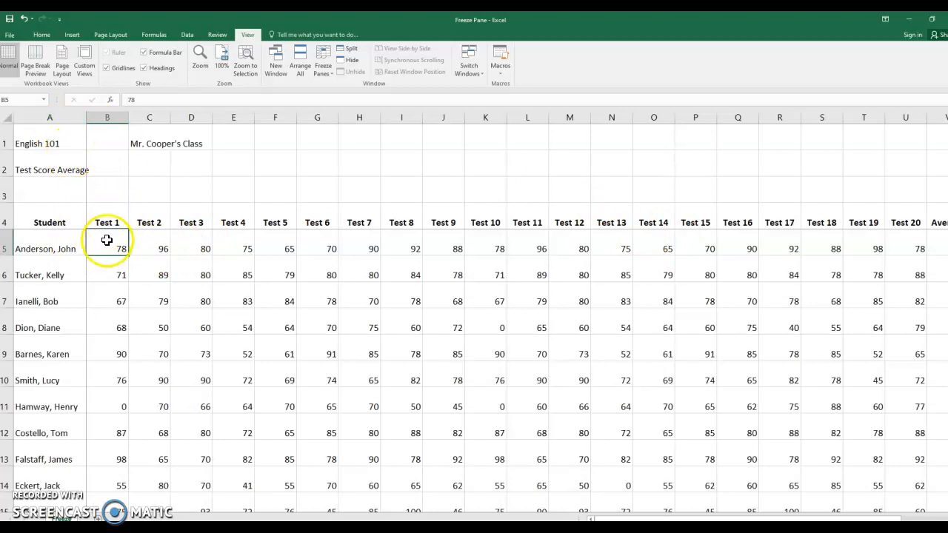
# Preview the gradebook's printout to examine its layout, and return to the worksheet
pyautogui.click(11, 35)
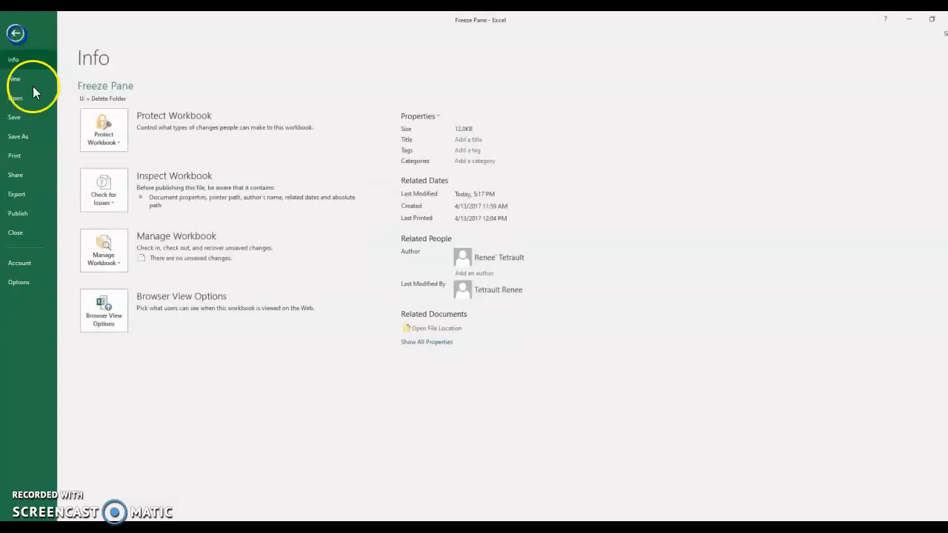
pyautogui.click(21, 157)
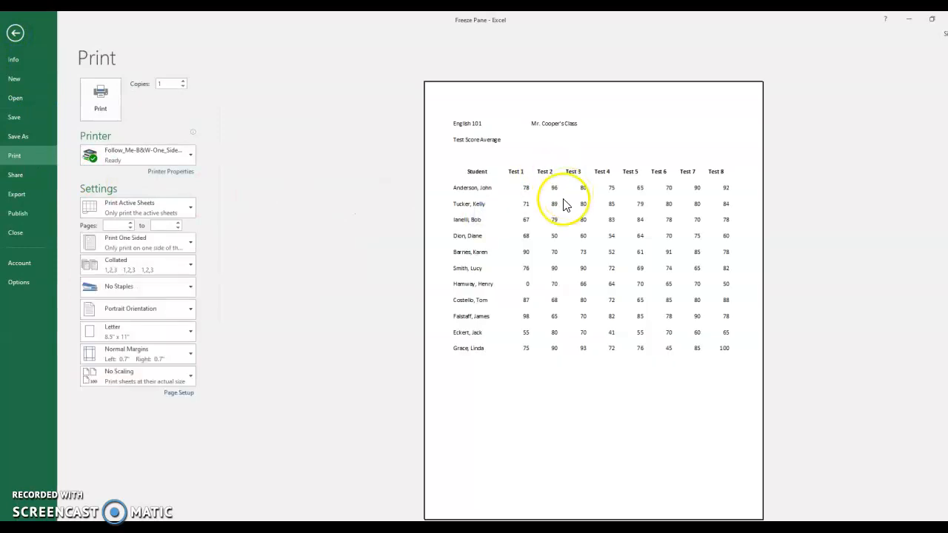
pyautogui.click(15, 34)
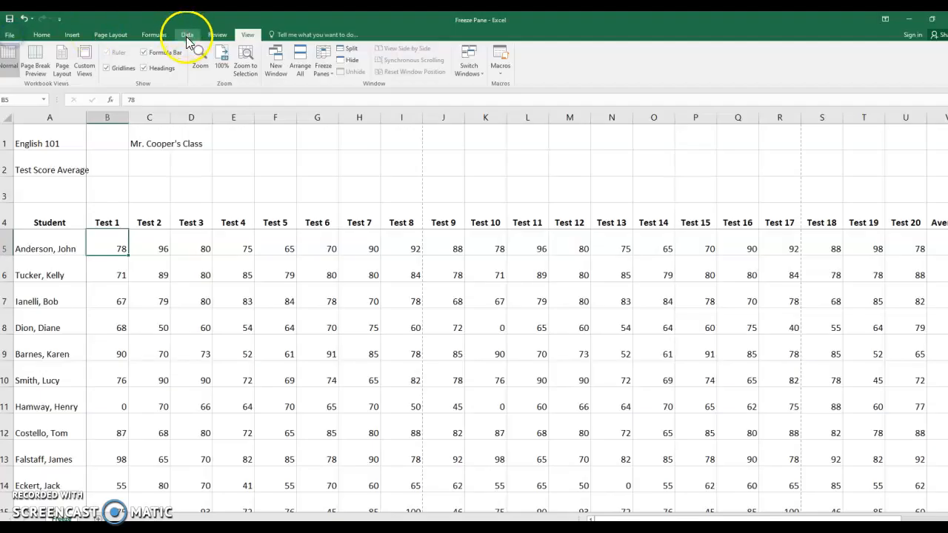
# Turn on gridline printing for the sheet and open its print preview
pyautogui.click(106, 36)
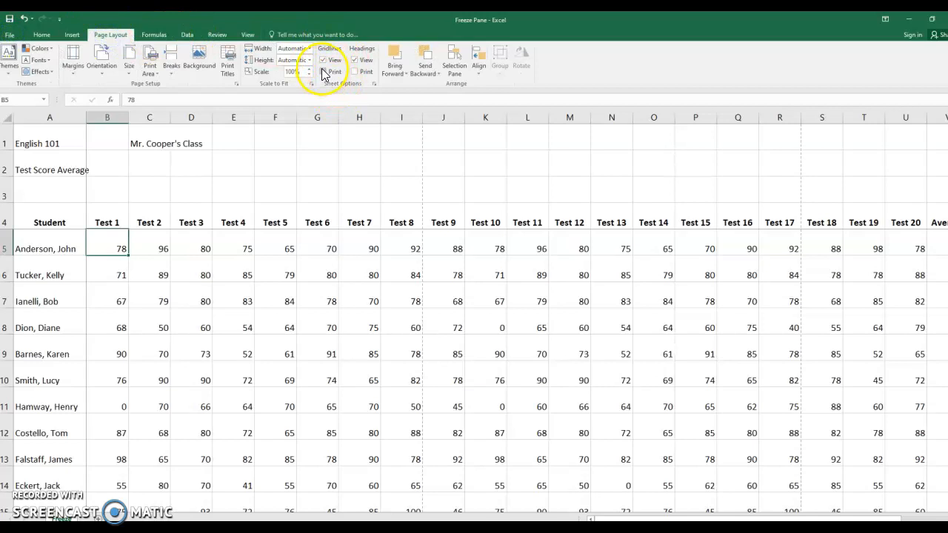
pyautogui.click(9, 35)
pyautogui.click(16, 156)
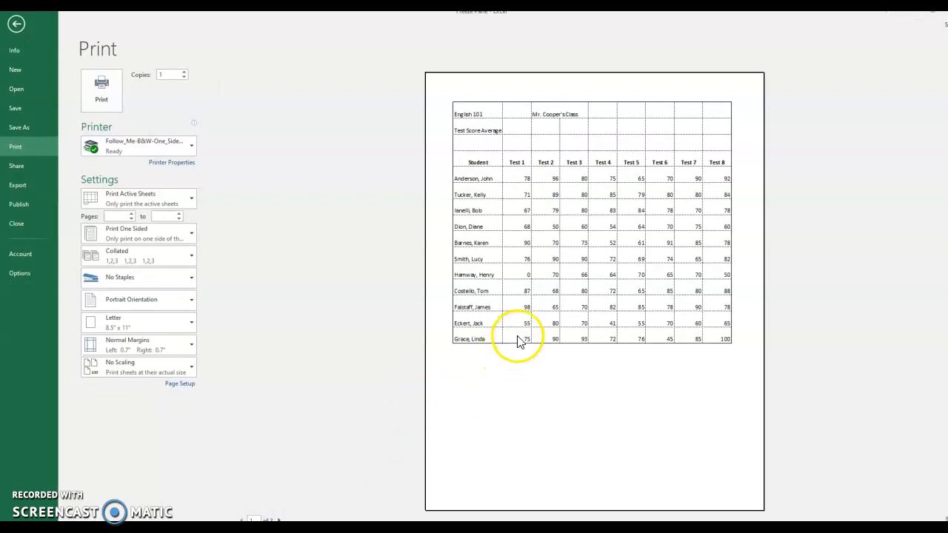
# Page through the print preview to examine how the test columns split across pages, and return to the sheet
pyautogui.click(277, 518)
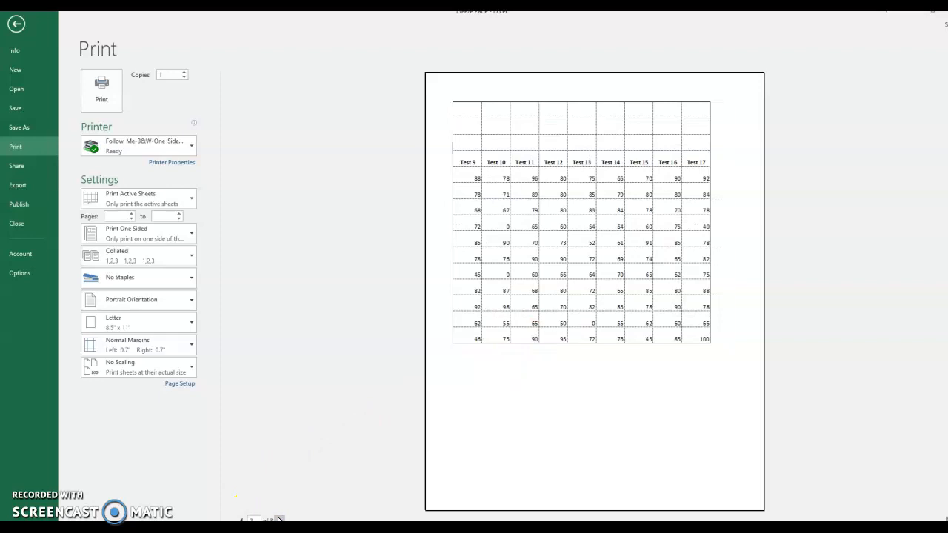
pyautogui.click(279, 516)
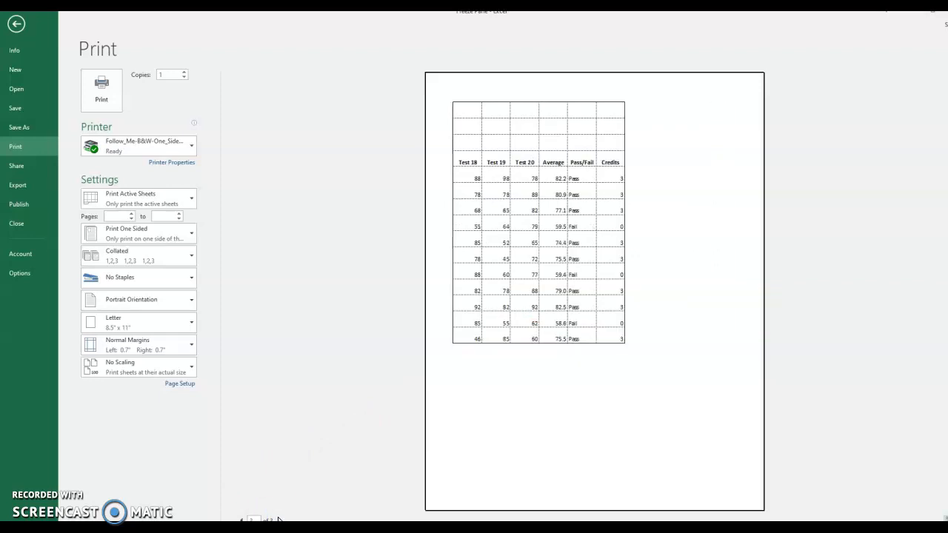
pyautogui.click(241, 519)
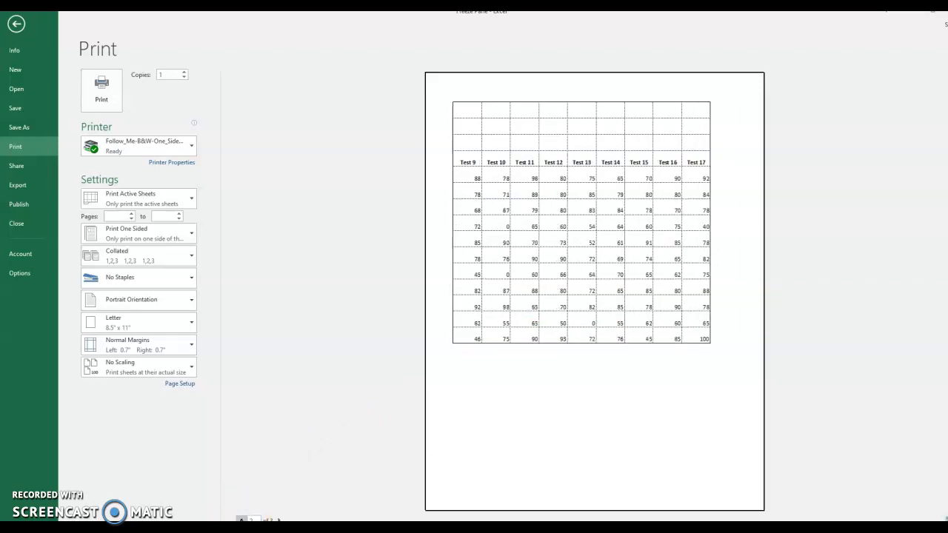
pyautogui.click(244, 517)
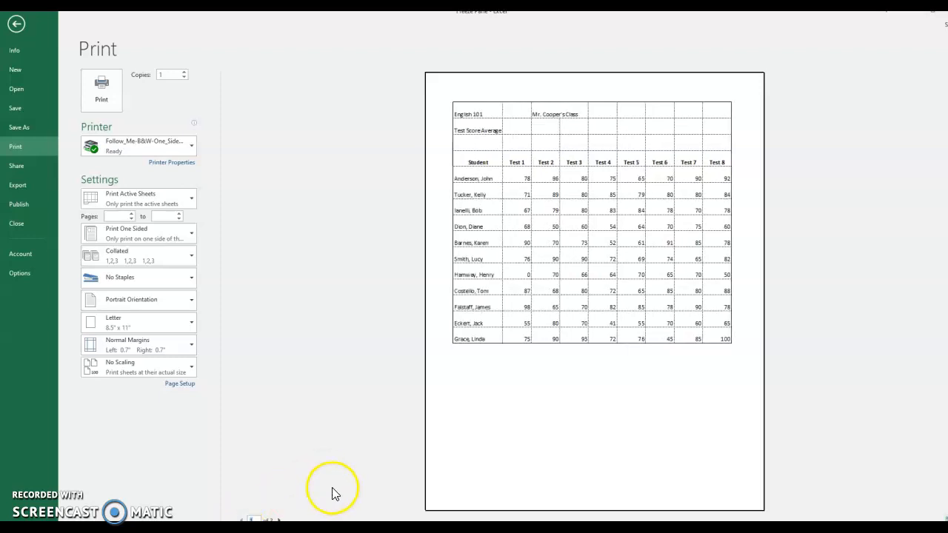
pyautogui.click(17, 27)
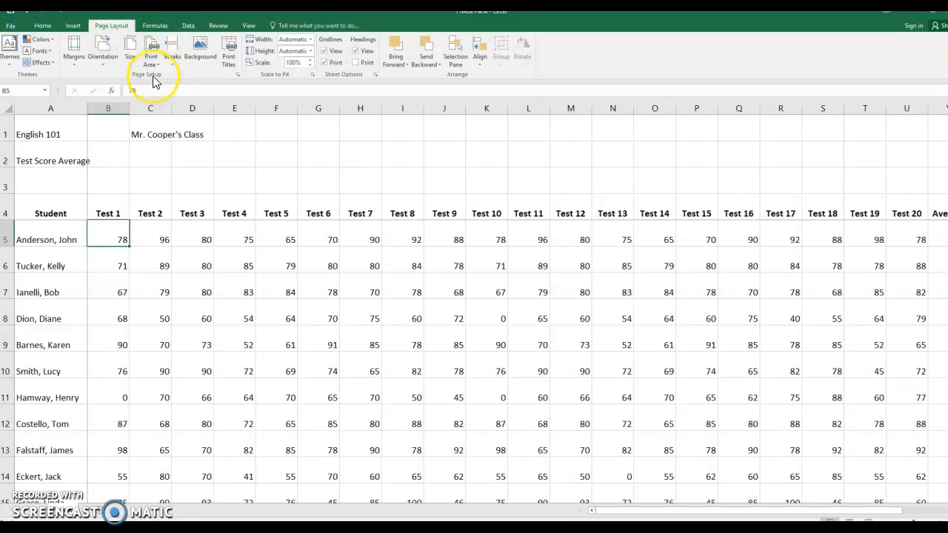
# In Page Setup, set the orientation to landscape and center the printout horizontally and vertically on the page
pyautogui.click(238, 75)
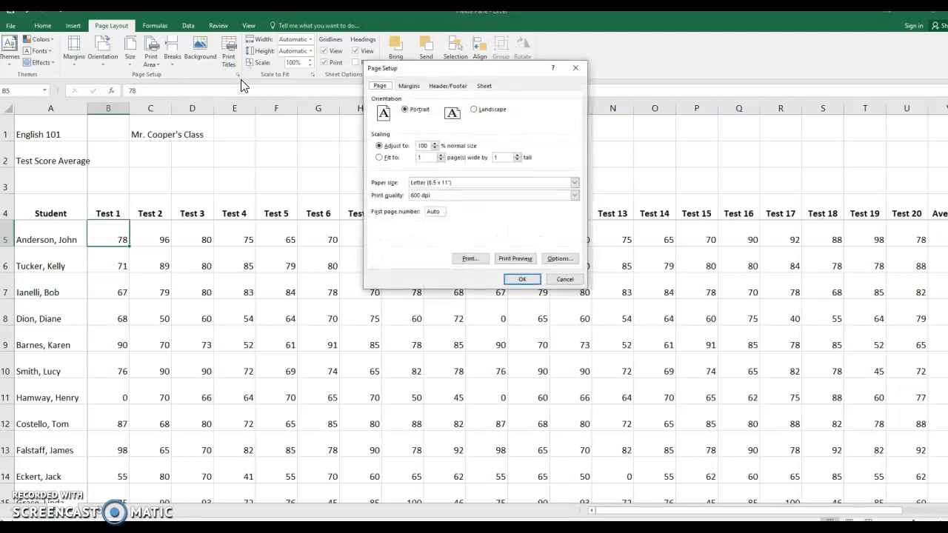
pyautogui.click(474, 110)
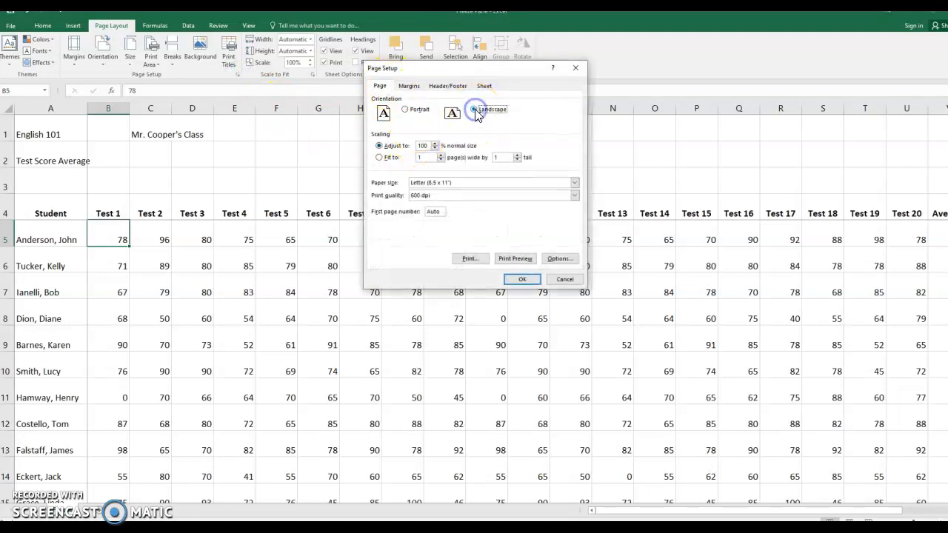
pyautogui.click(412, 88)
pyautogui.click(379, 226)
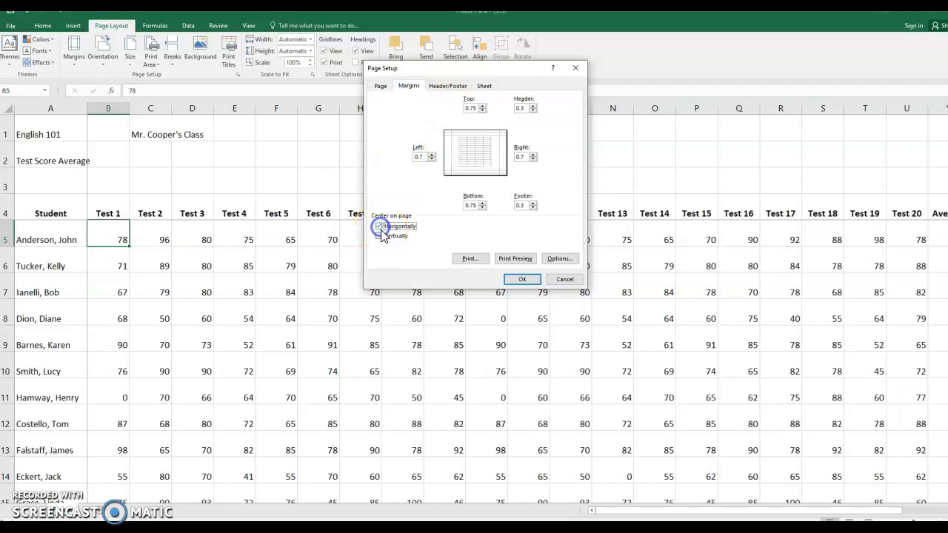
pyautogui.click(380, 235)
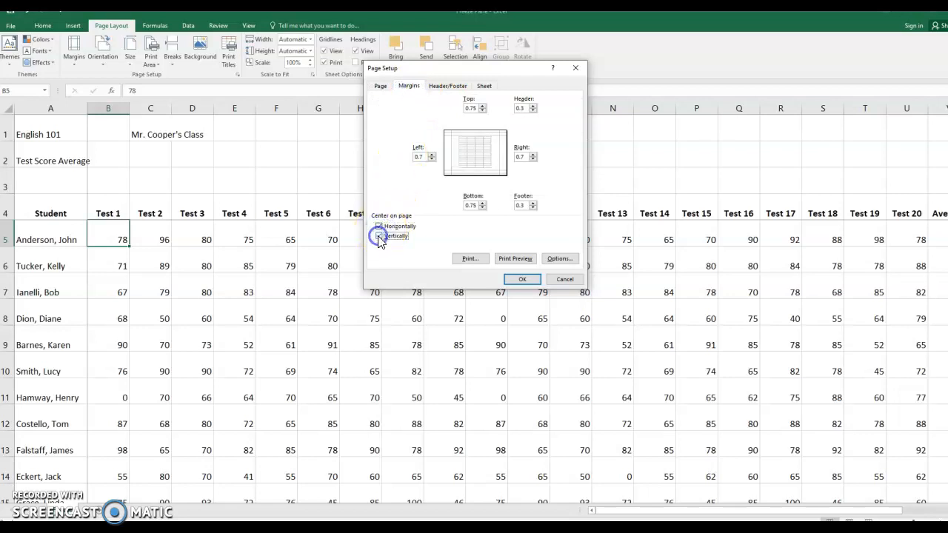
# Create a custom header with the date on the left, the file name in the center and the author's first name on the right
pyautogui.click(451, 86)
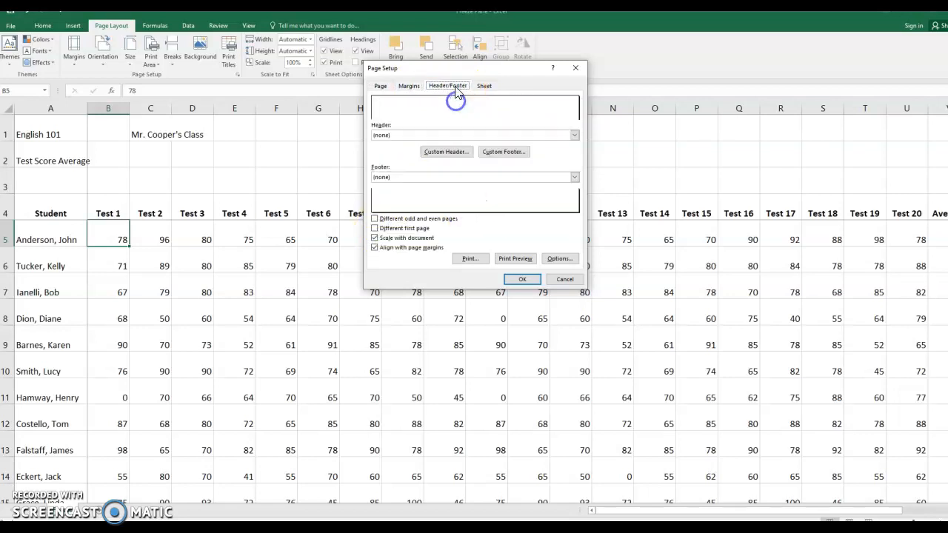
pyautogui.click(446, 154)
pyautogui.click(455, 175)
pyautogui.click(465, 205)
pyautogui.click(504, 176)
pyautogui.click(589, 210)
pyautogui.write('Renee')
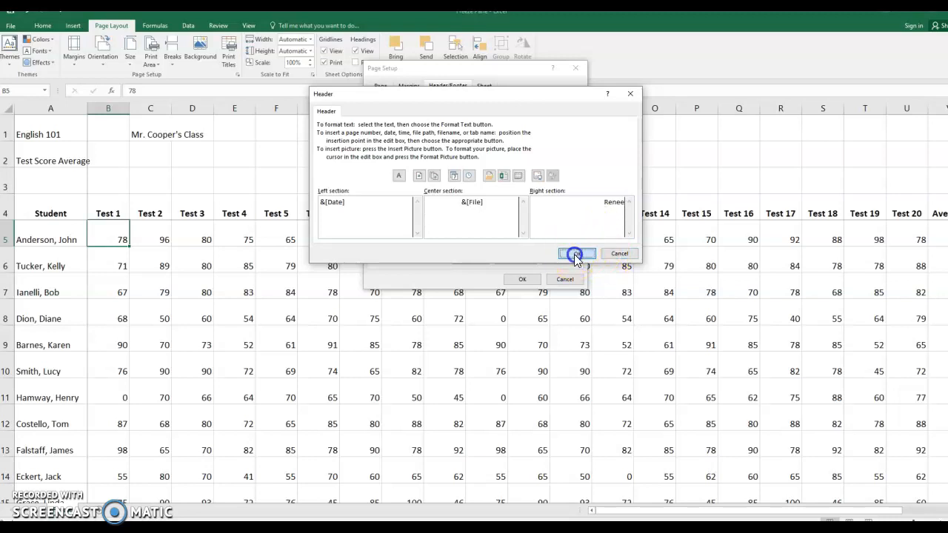
pyautogui.click(577, 254)
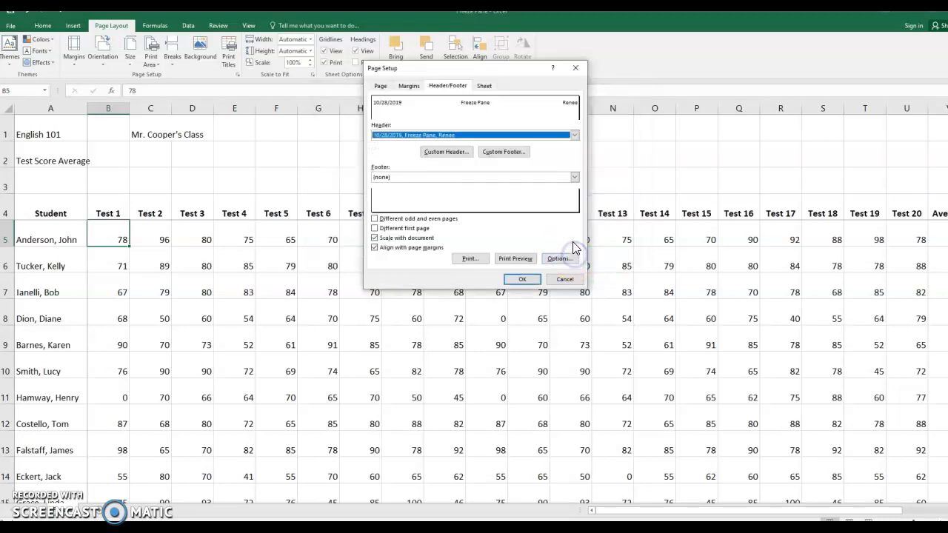
# Set column A ($A:$A) to repeat at the left of every printed page and open the print preview
pyautogui.click(485, 87)
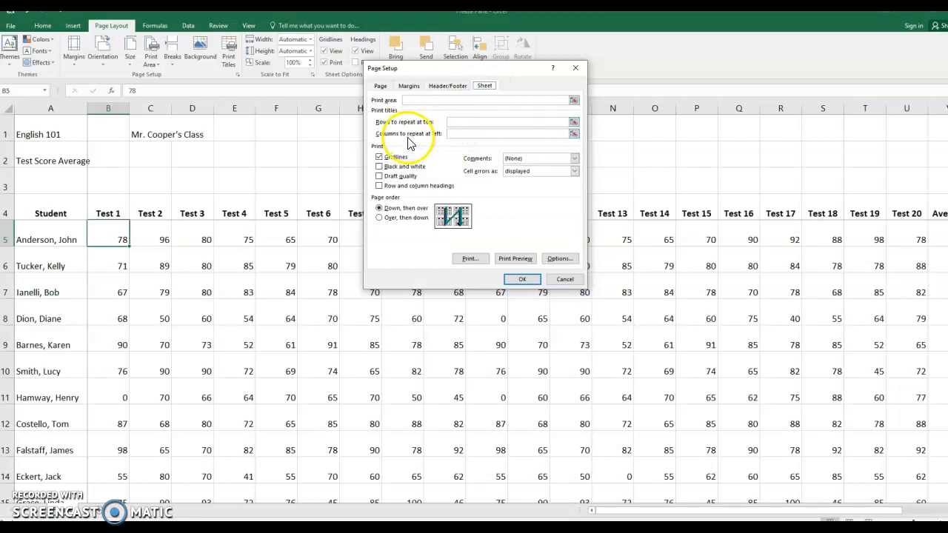
pyautogui.click(468, 134)
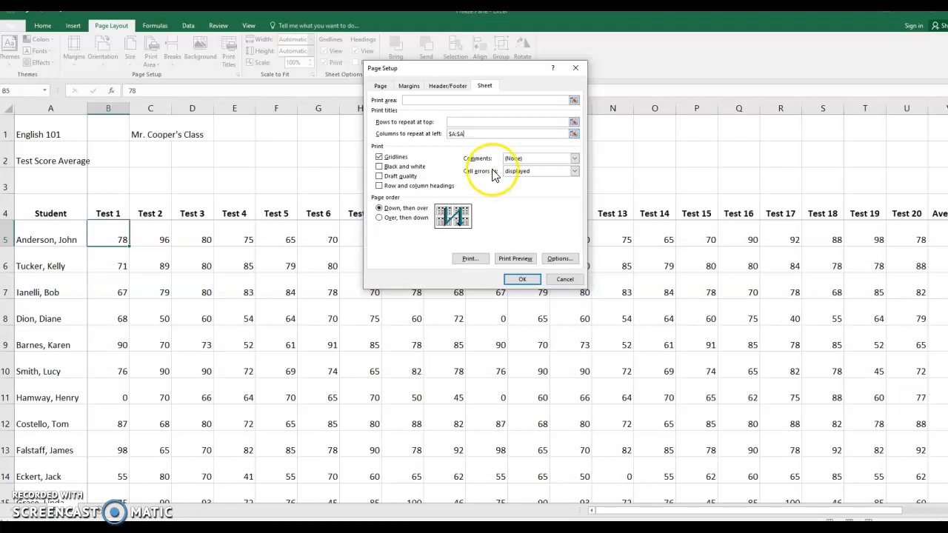
pyautogui.click(523, 260)
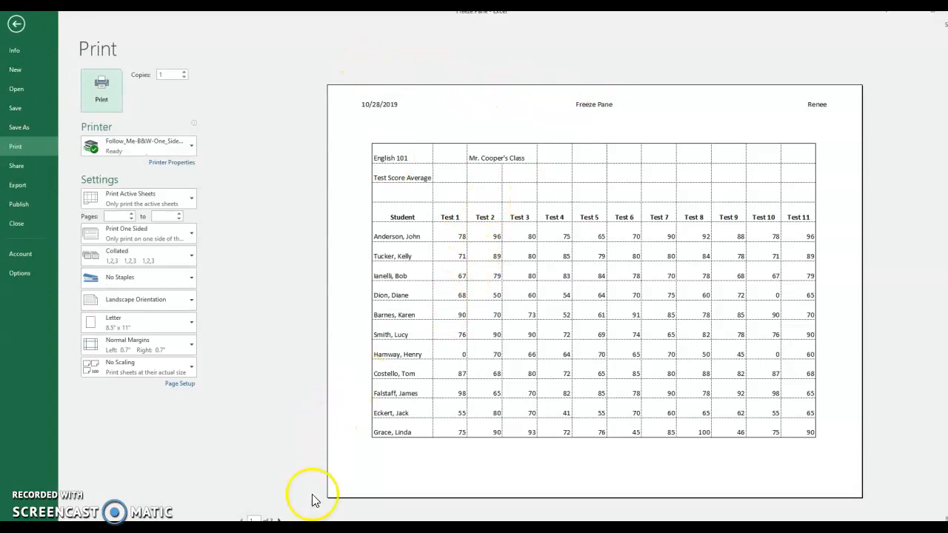
# Page through the print preview to check the repeated Student column, and look over the Page Setup options without changing them
pyautogui.click(280, 519)
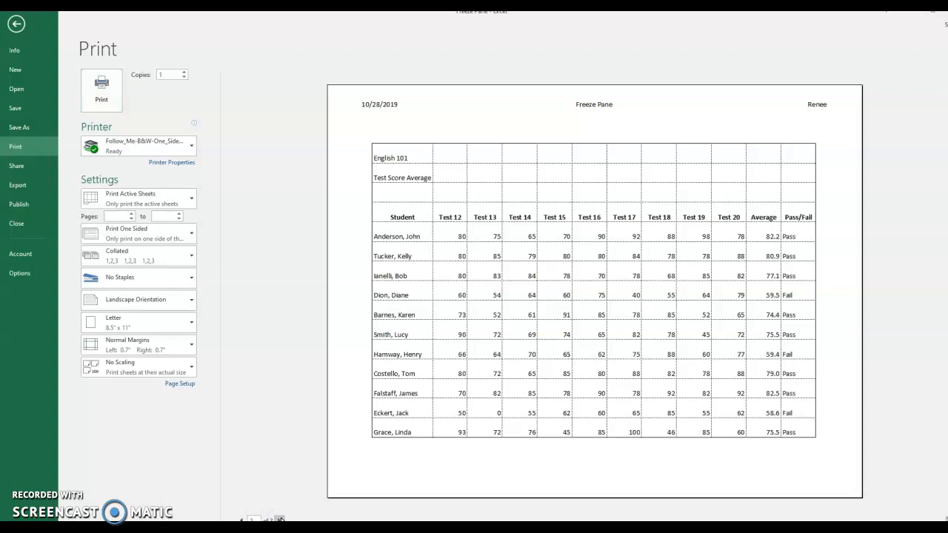
pyautogui.click(280, 519)
pyautogui.click(241, 520)
pyautogui.click(242, 520)
pyautogui.click(241, 520)
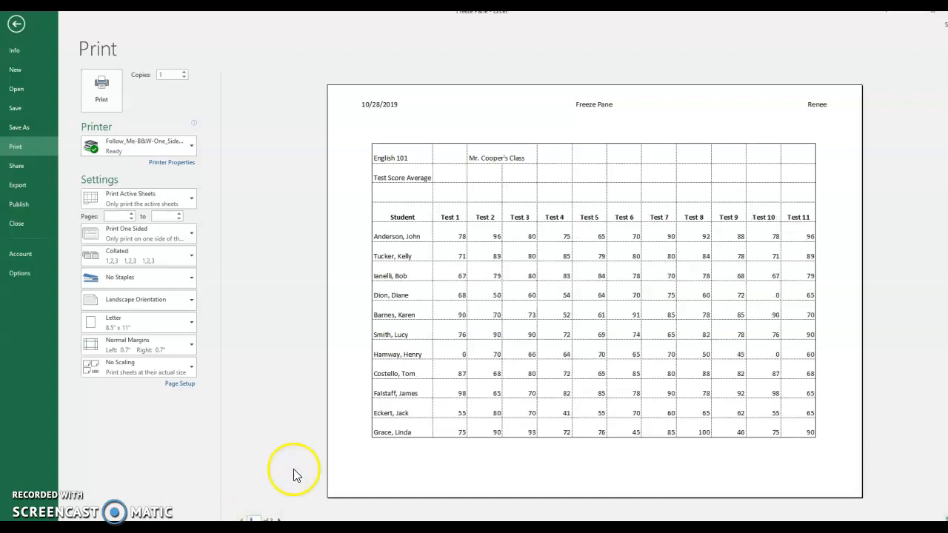
pyautogui.click(17, 23)
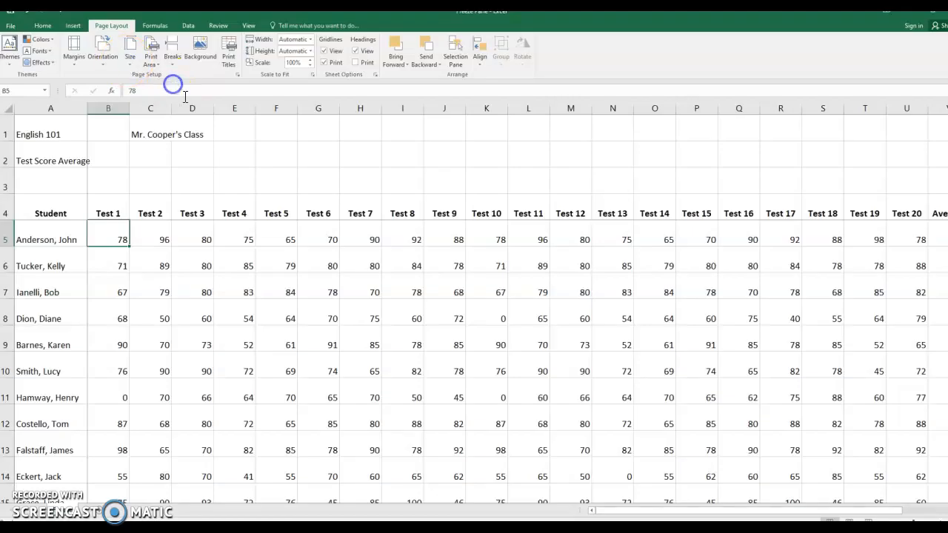
pyautogui.click(237, 77)
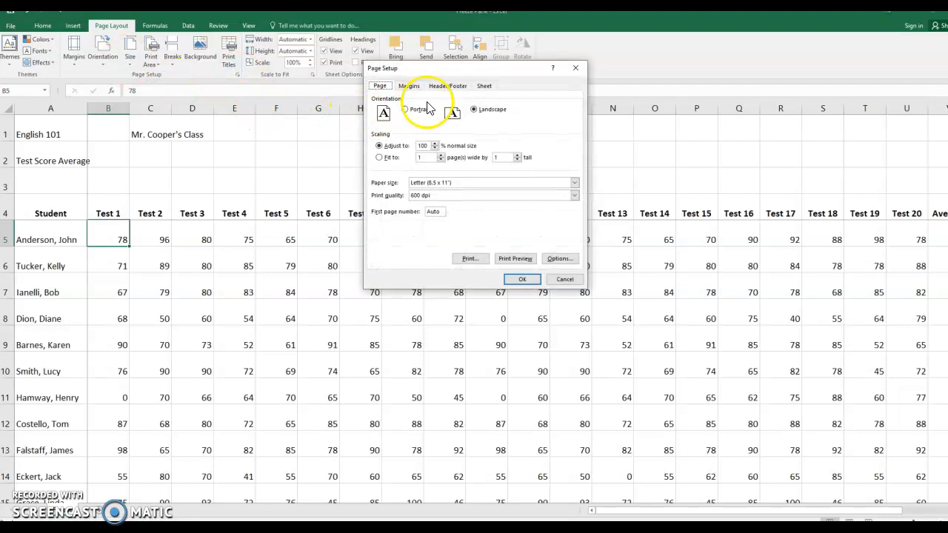
pyautogui.click(563, 280)
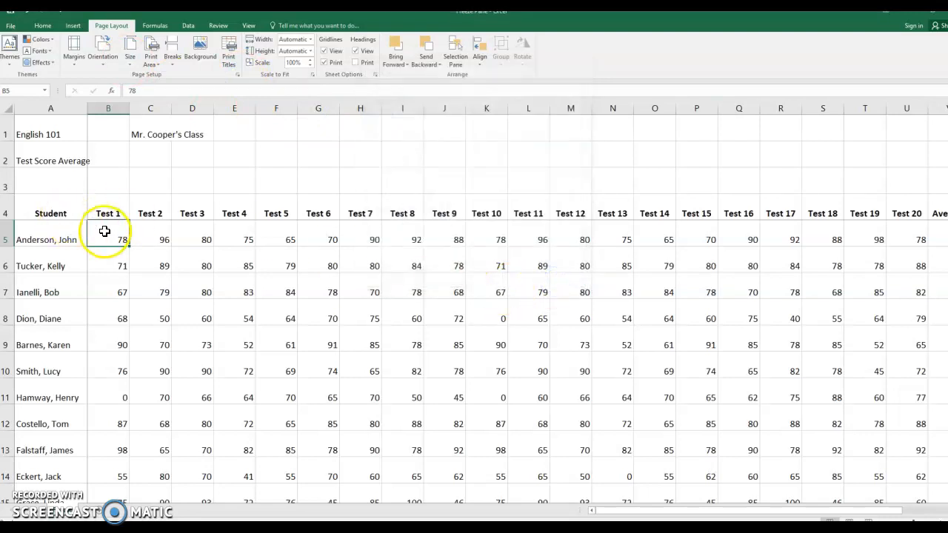
# Check scrolling down the Test 1 column under the frozen headings once more and reselect cell B5
pyautogui.press('Down')
pyautogui.press('Down')
pyautogui.press('Down')
pyautogui.press('Down')
pyautogui.press('Down')
pyautogui.press('Down')
pyautogui.press('Down')
pyautogui.press('Down')
pyautogui.press('Down')
pyautogui.press('Down')
pyautogui.press('Down')
pyautogui.press('Down')
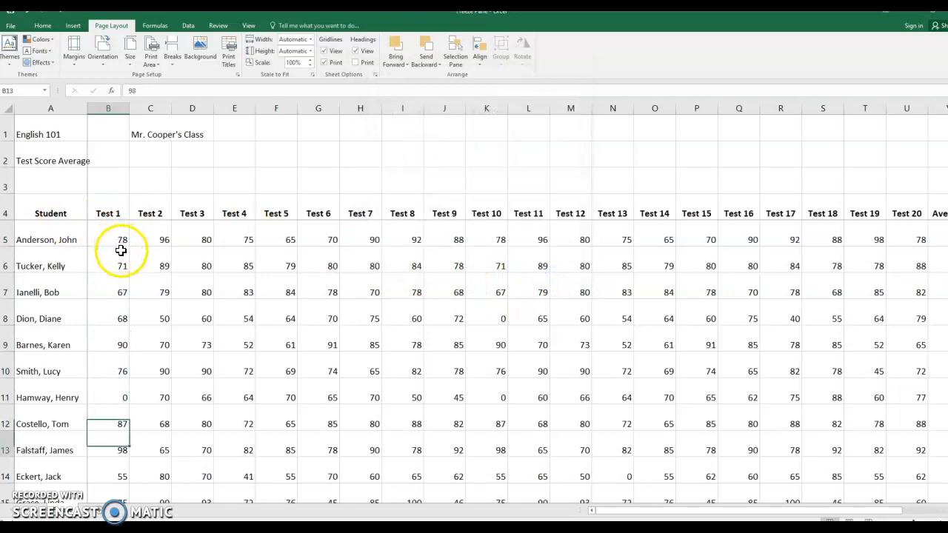
pyautogui.click(111, 237)
pyautogui.scroll(1, 111, 237)
pyautogui.click(113, 237)
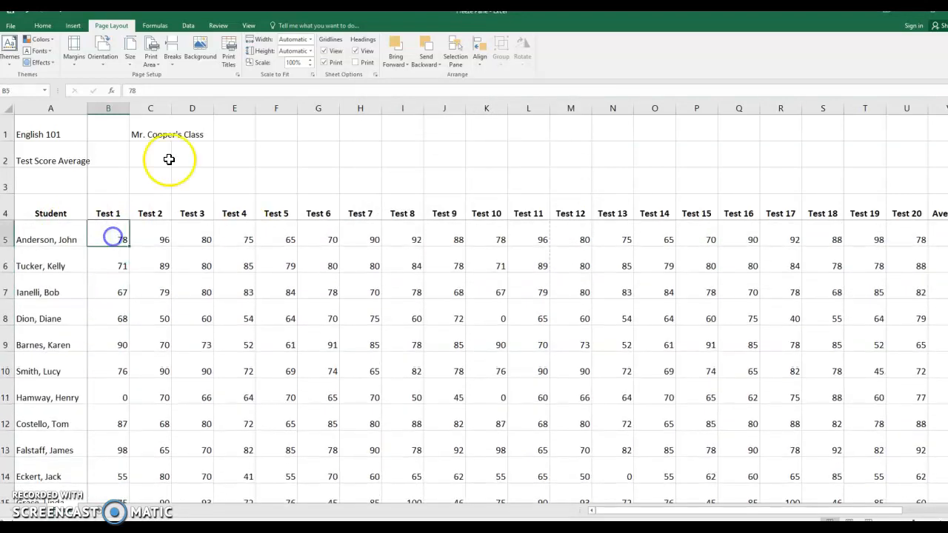
# Look at the Freeze Panes choices, including Unfreeze Panes, and close them without choosing any
pyautogui.click(248, 25)
pyautogui.click(320, 59)
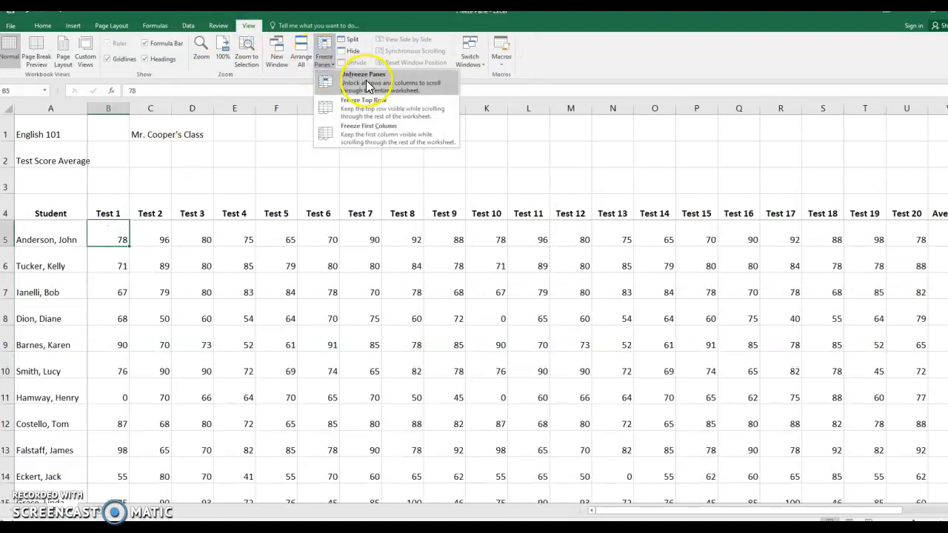
pyautogui.click(104, 229)
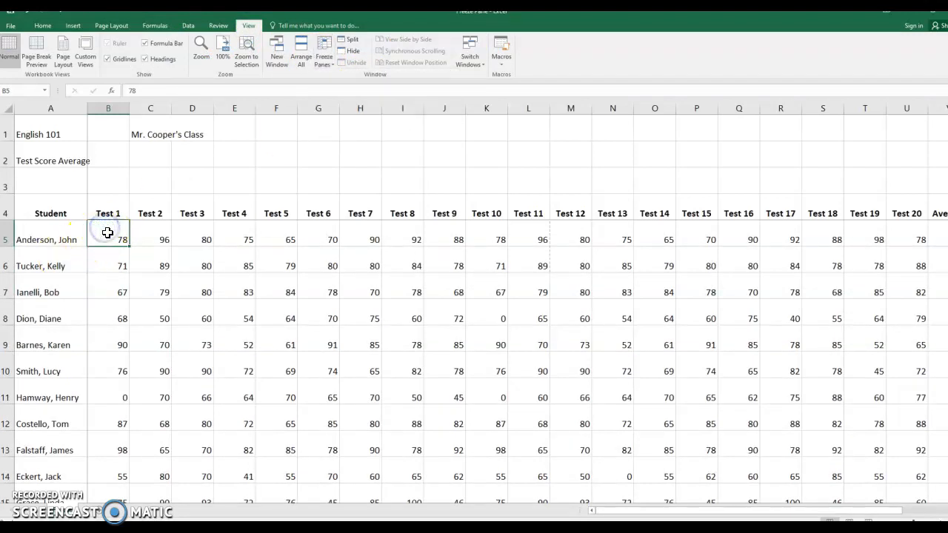